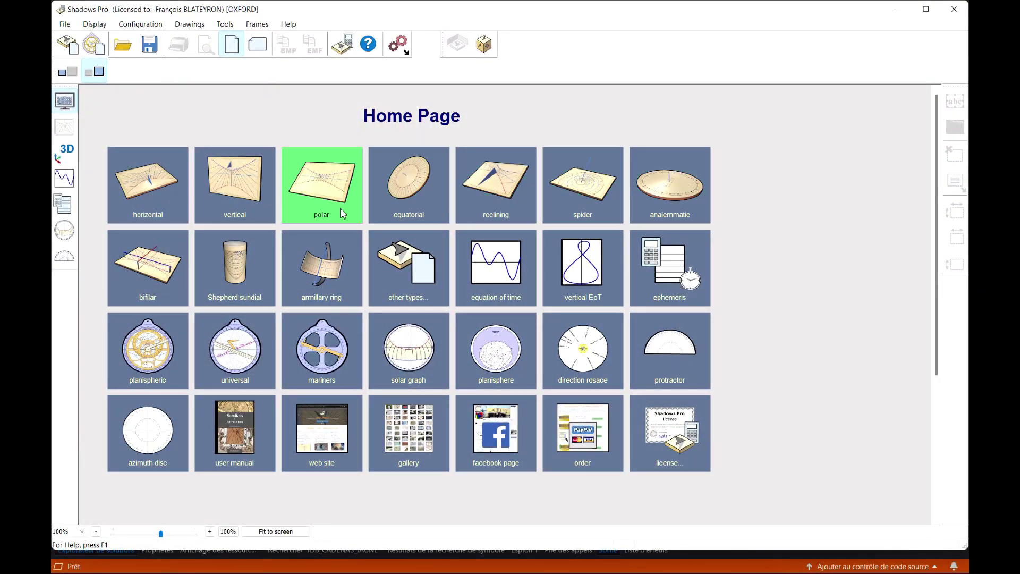
Create an Oxford horizontal sundial with a noon analemma and 5-minute time lines.
left_click(149, 194)
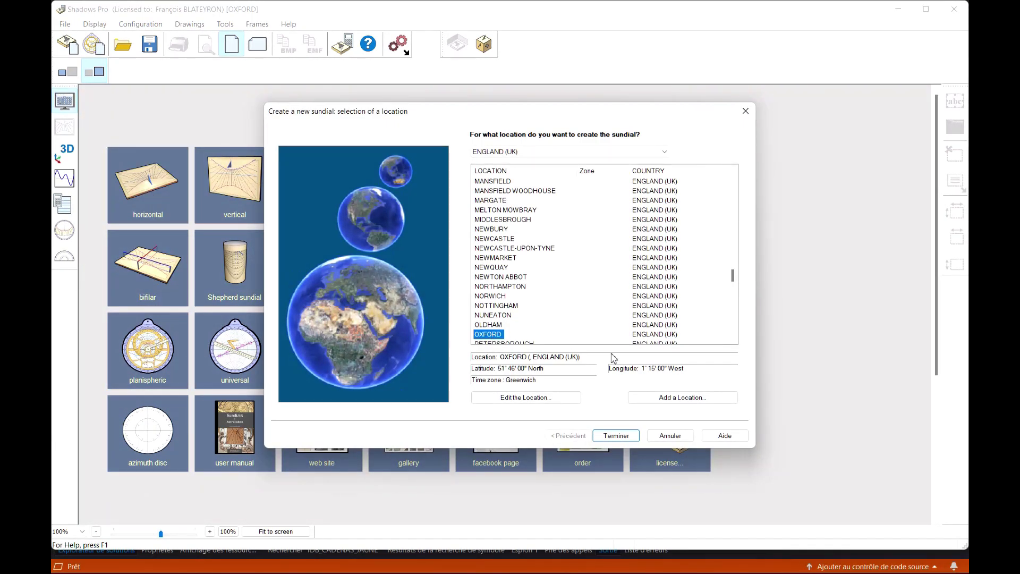
left_click(616, 435)
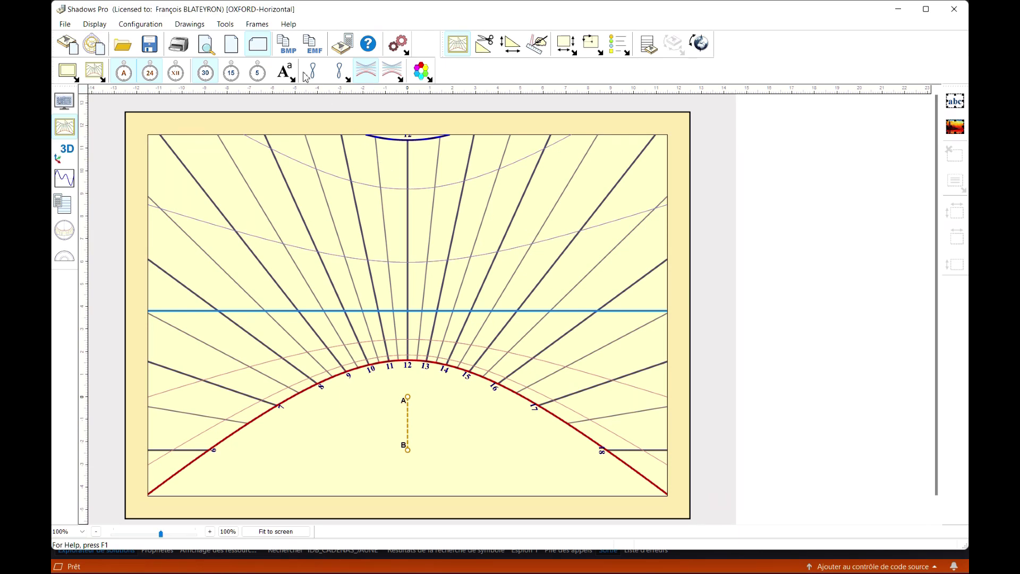
left_click(320, 73)
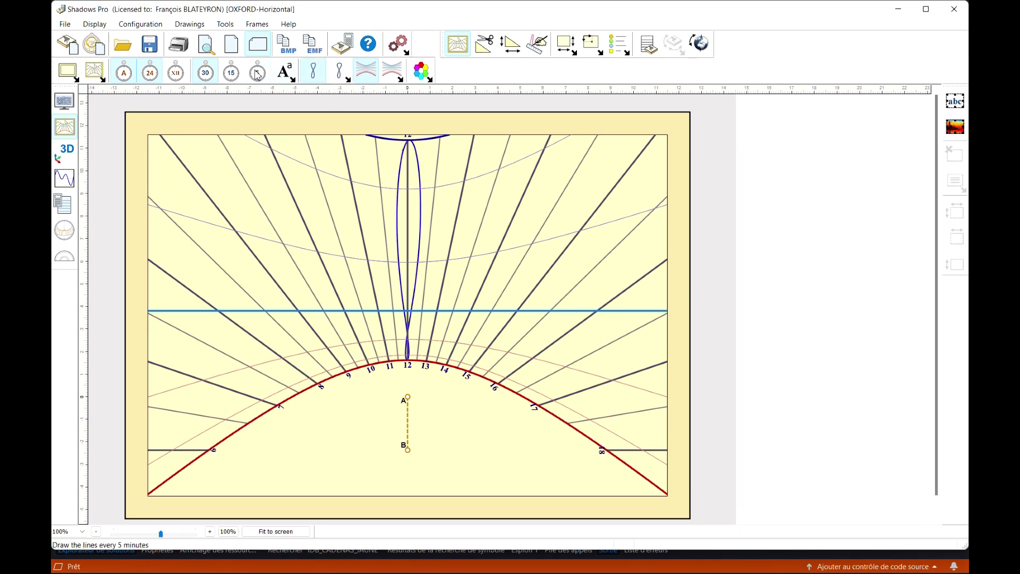
left_click(258, 72)
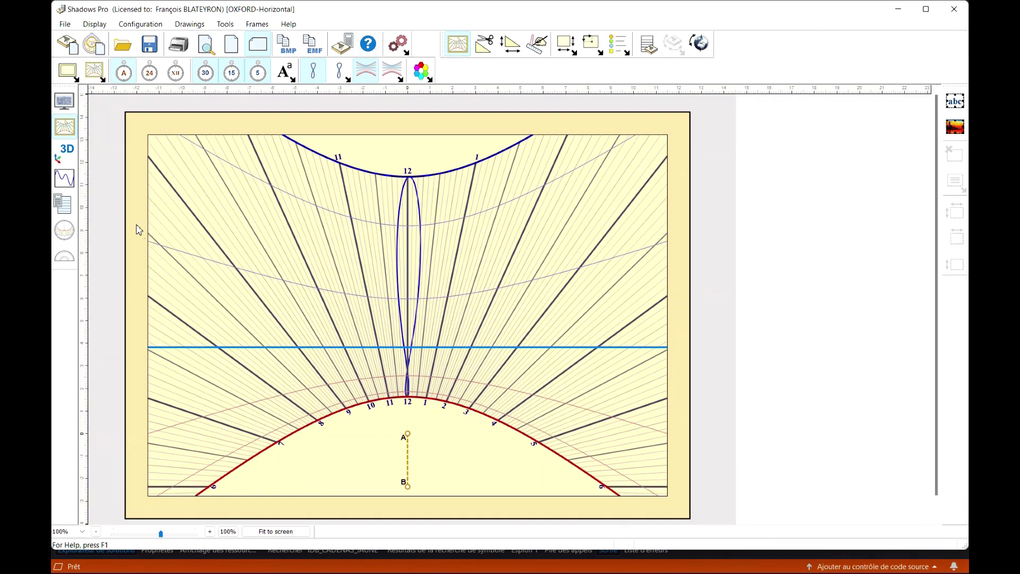
Show the Oxford dial in 3D view, spin it and zoom in and out.
left_click(63, 154)
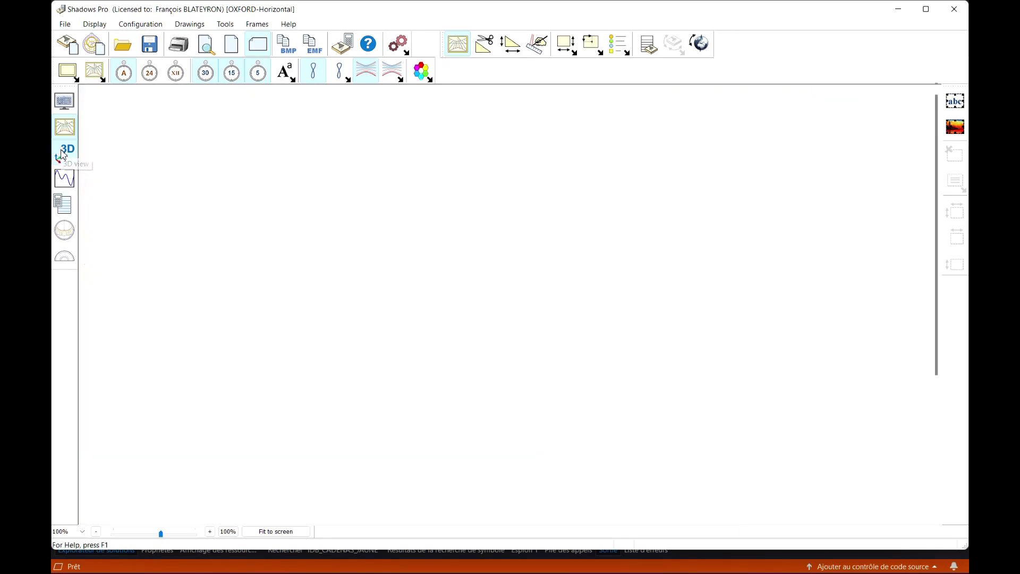
left_click_drag(275, 256, 241, 194)
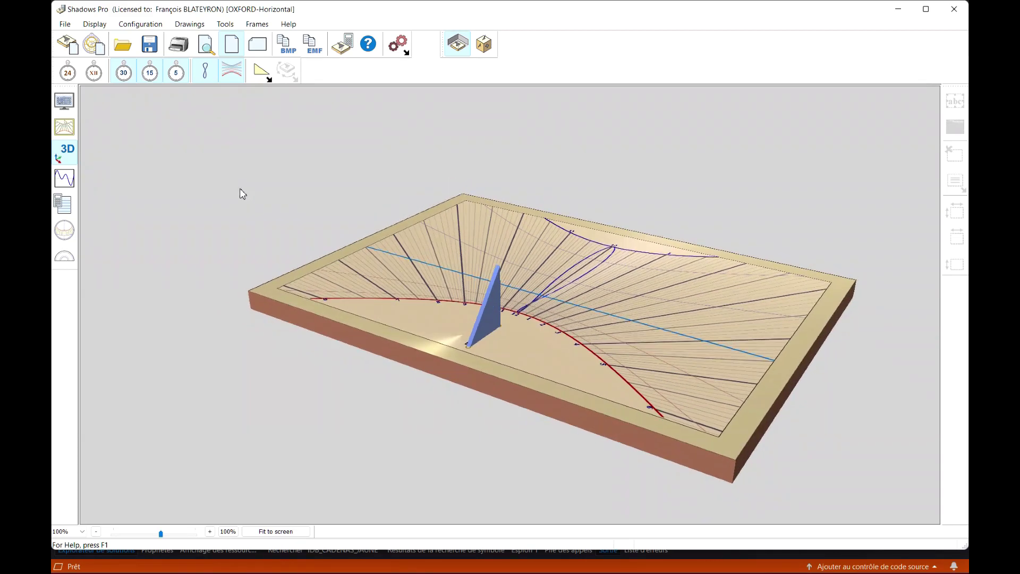
scroll(365, 291, "down", 3)
scroll(364, 291, "down", 5)
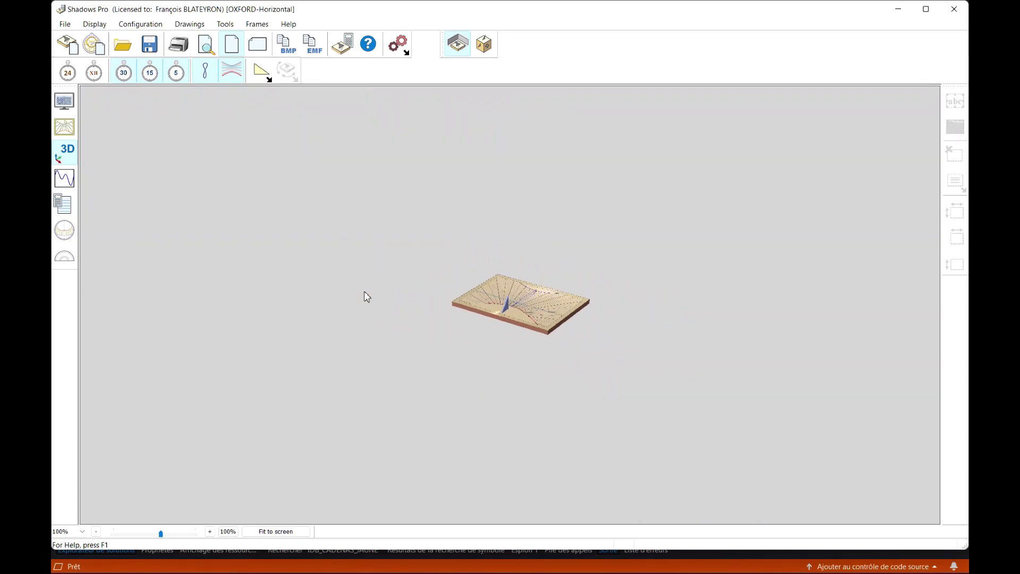
scroll(364, 291, "up", 6)
scroll(364, 291, "up", 8)
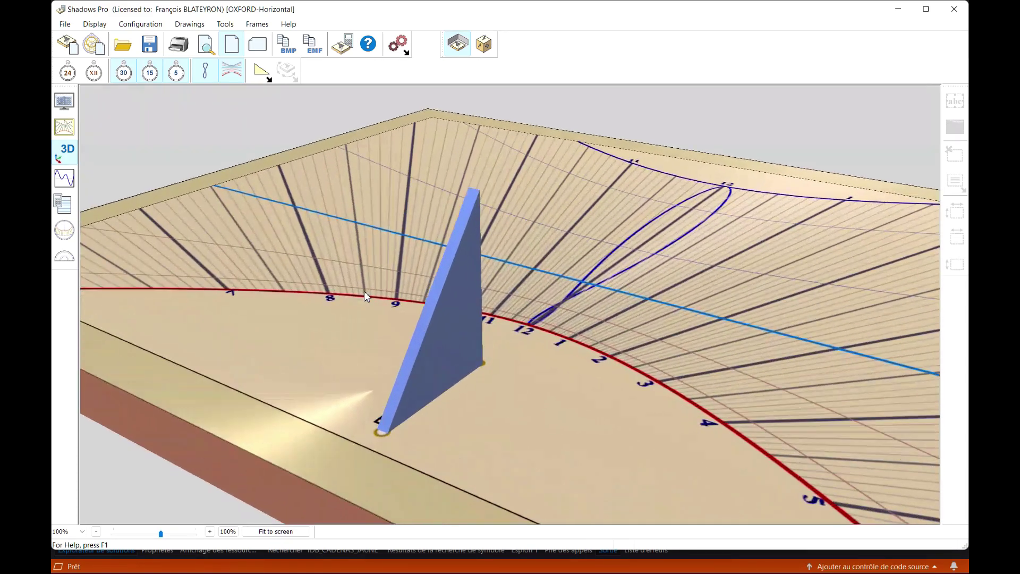
scroll(365, 292, "down", 8)
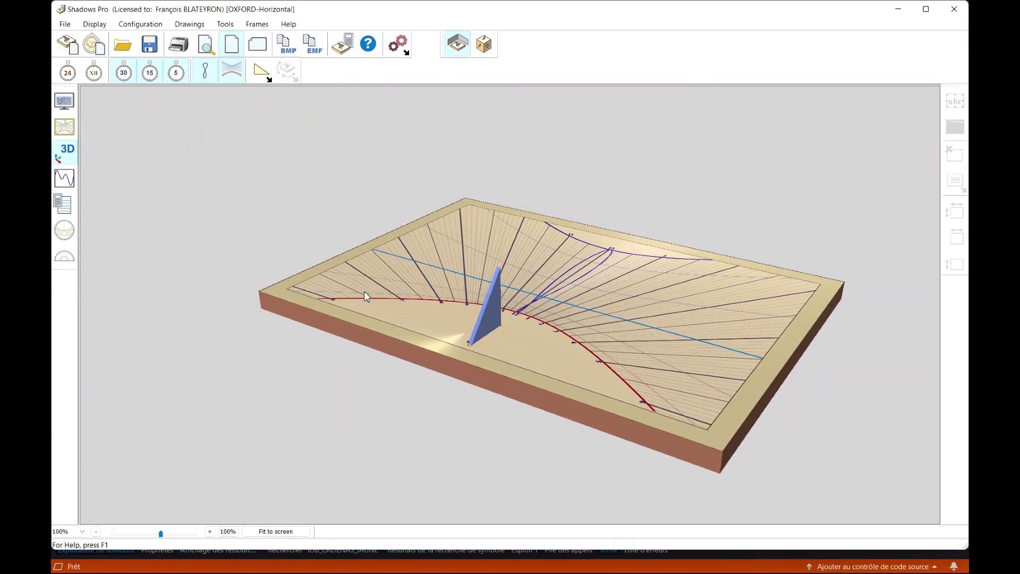
Rotate the model until the gnomon faces the viewer, tilt it, then pan and zoom.
key("Left")
key("Left")
key("Left")
key("Left")
key("Left")
key("Left")
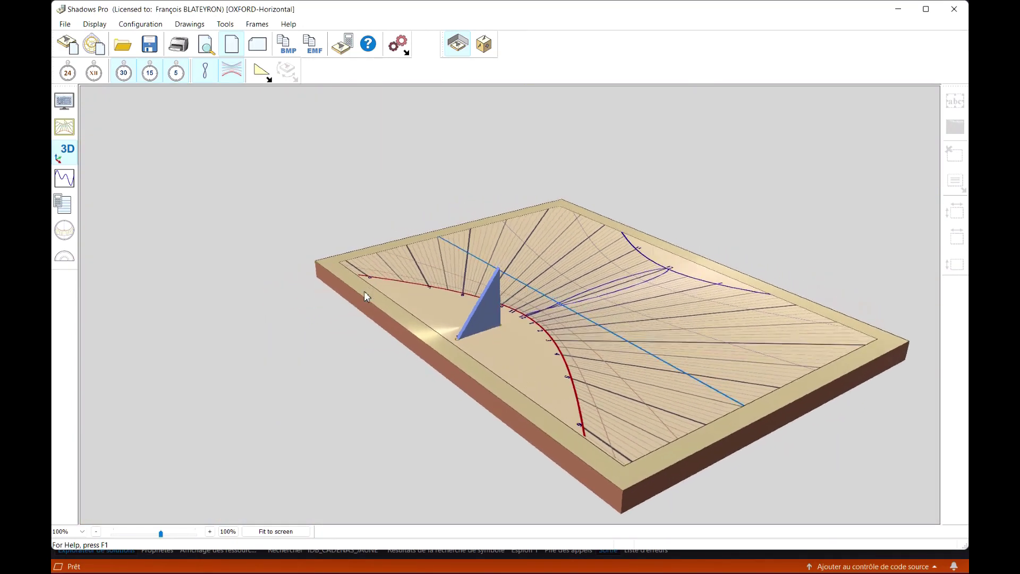
key("Left")
key("Left")
key("Left")
key("Left")
key("Left")
key("Left")
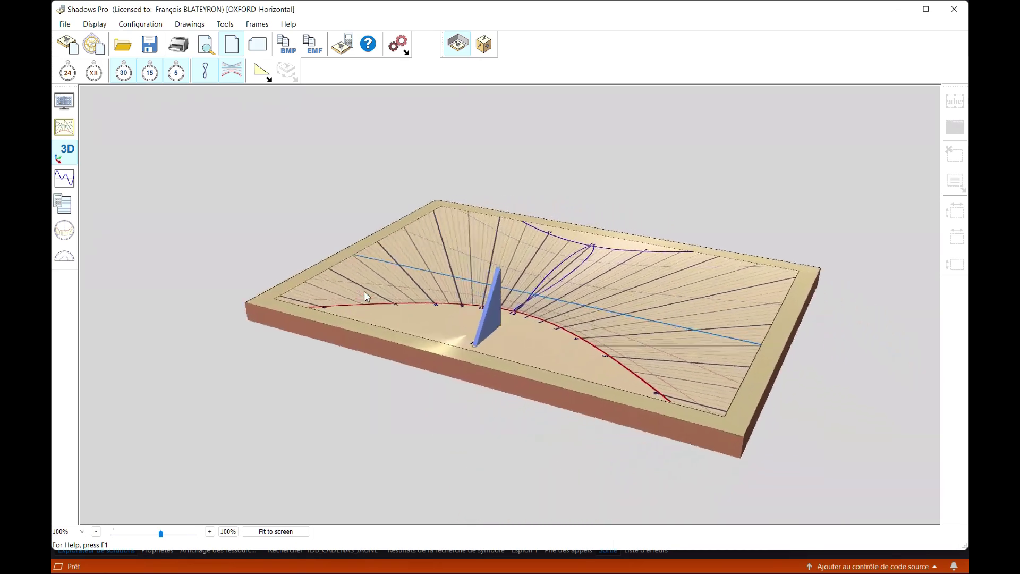
key("Up")
key("Up")
key("Up")
key("Up")
key("Up")
key("Up")
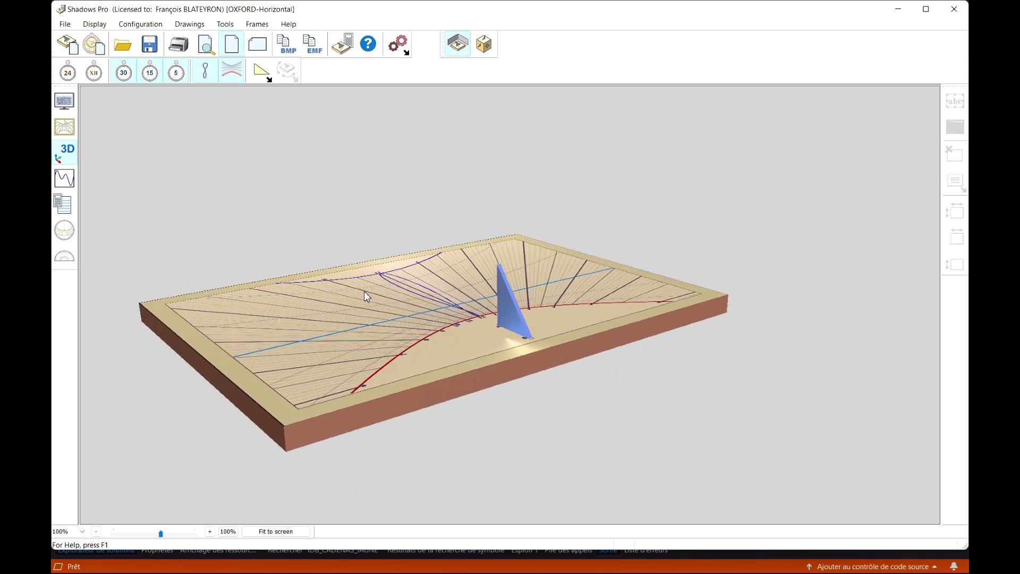
key("Down")
key("Down")
key("Down")
key("Down")
key("Down")
key("Down")
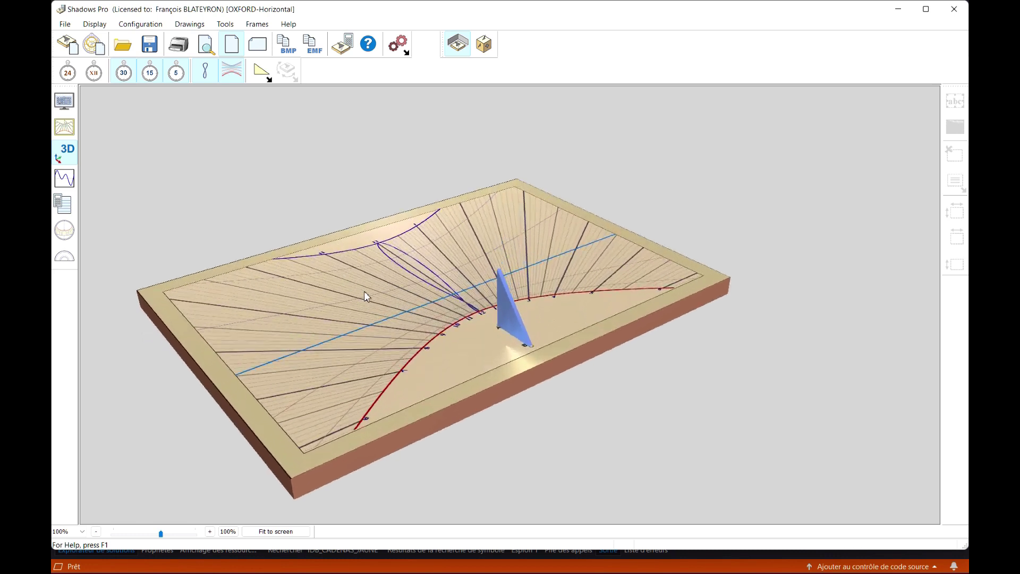
key("Up")
key("Up")
key("Up")
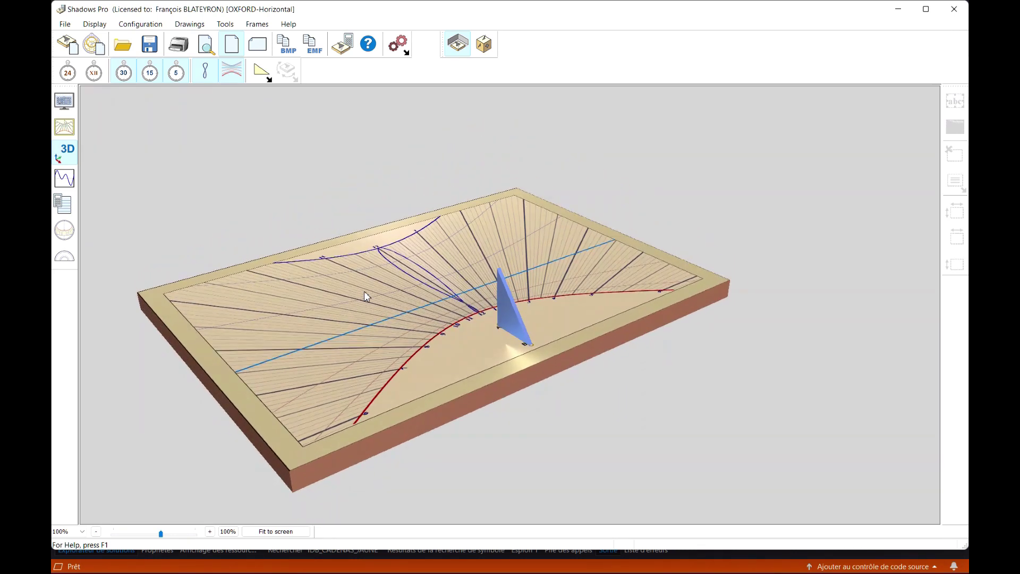
scroll(365, 292, "down", 3)
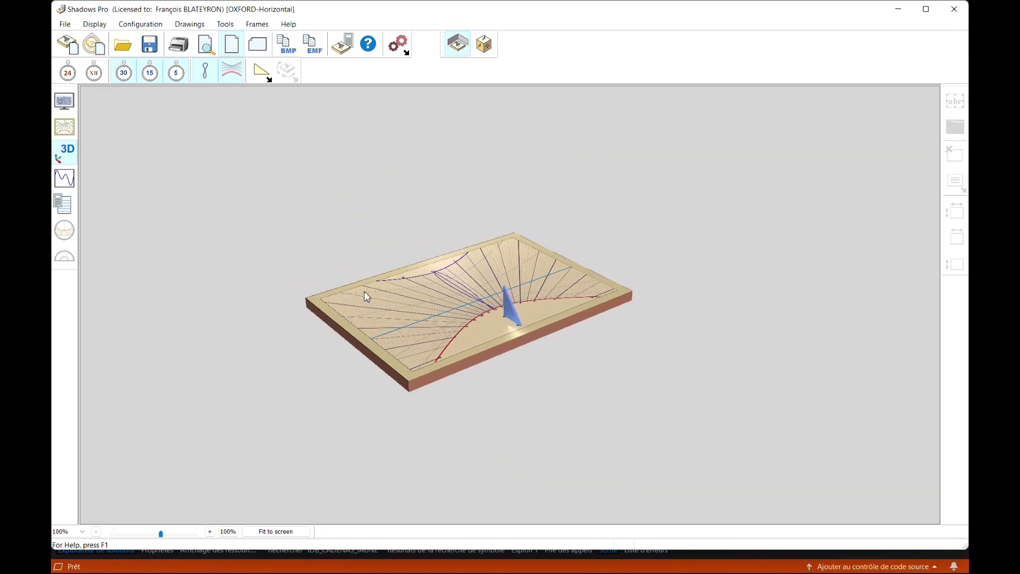
left_click_drag(365, 292, 134, 382)
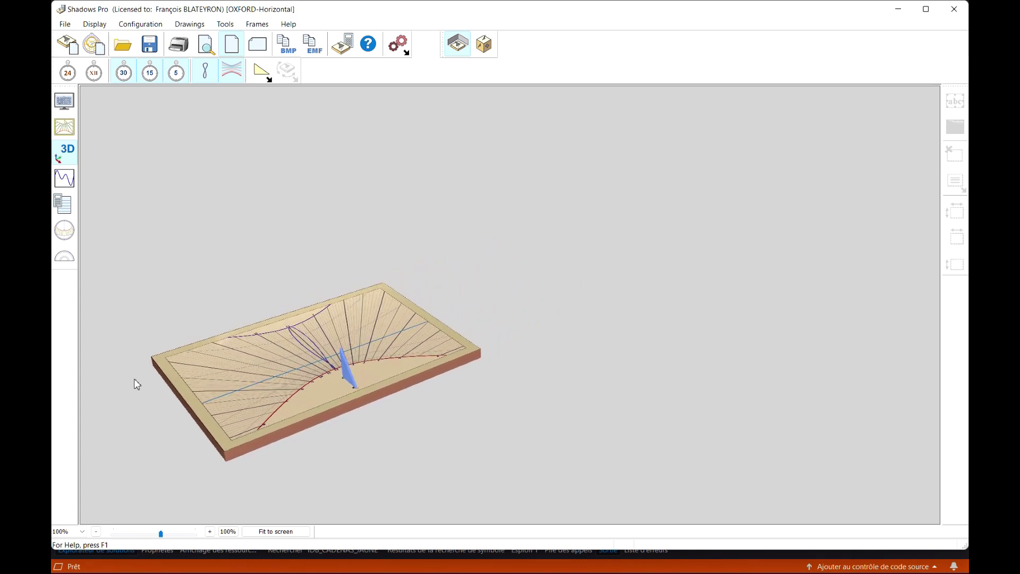
left_click_drag(377, 391, 500, 361)
scroll(645, 317, "up", 5)
scroll(501, 360, "up", 3)
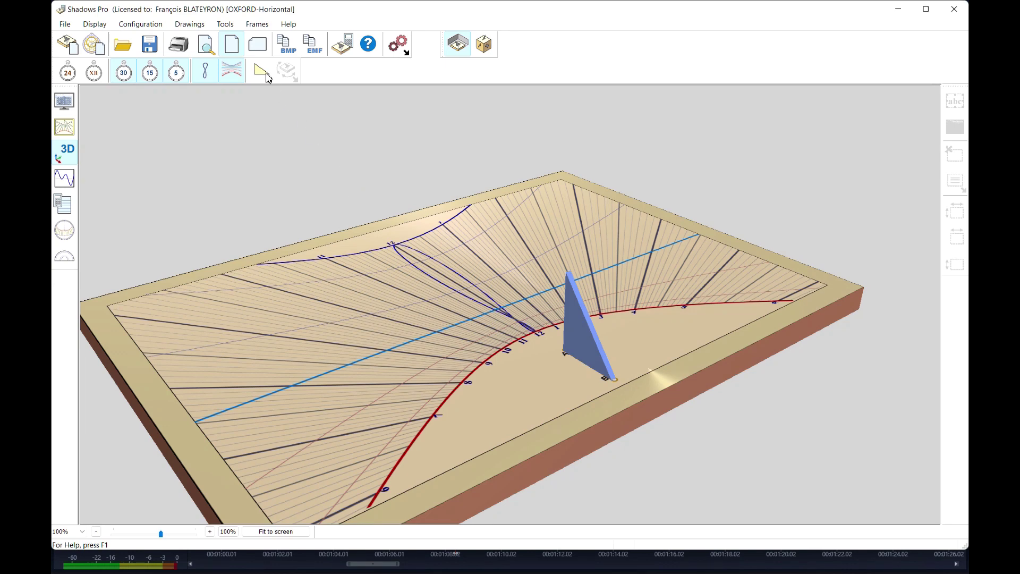
Try the BC, AC and ACB rod style shapes, then orbit to inspect the rods.
left_click(264, 74)
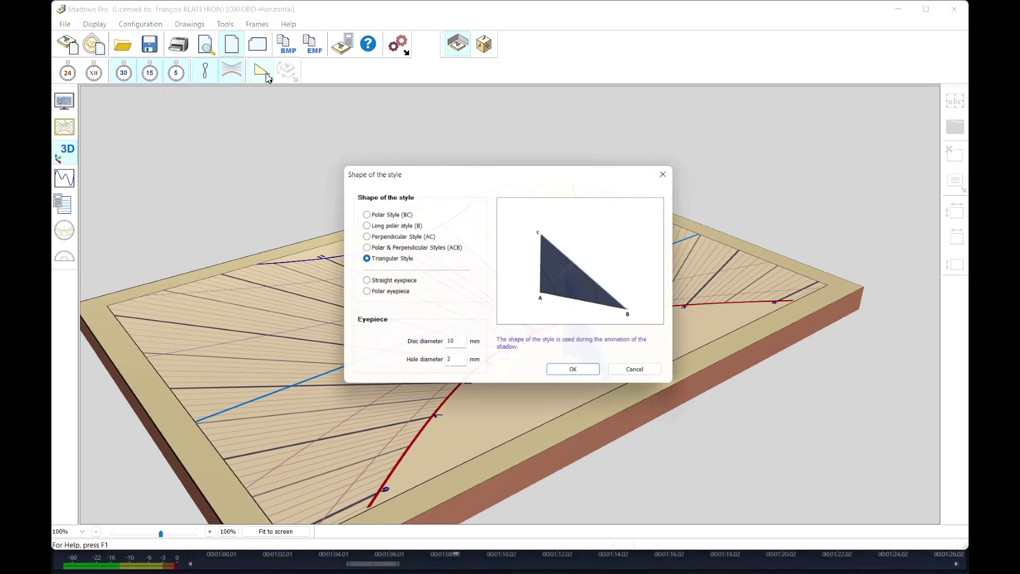
left_click_drag(419, 177, 176, 112)
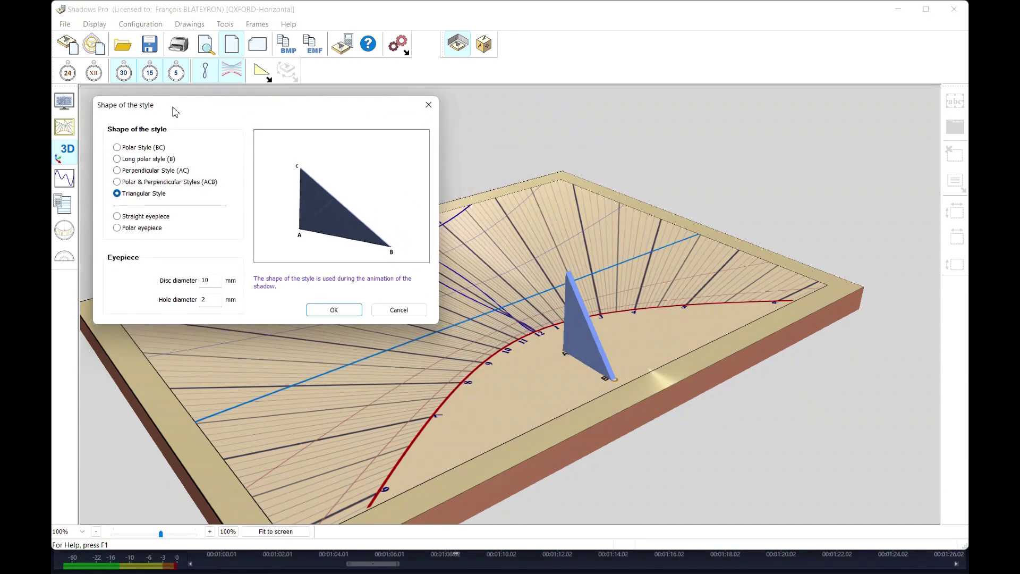
left_click(117, 148)
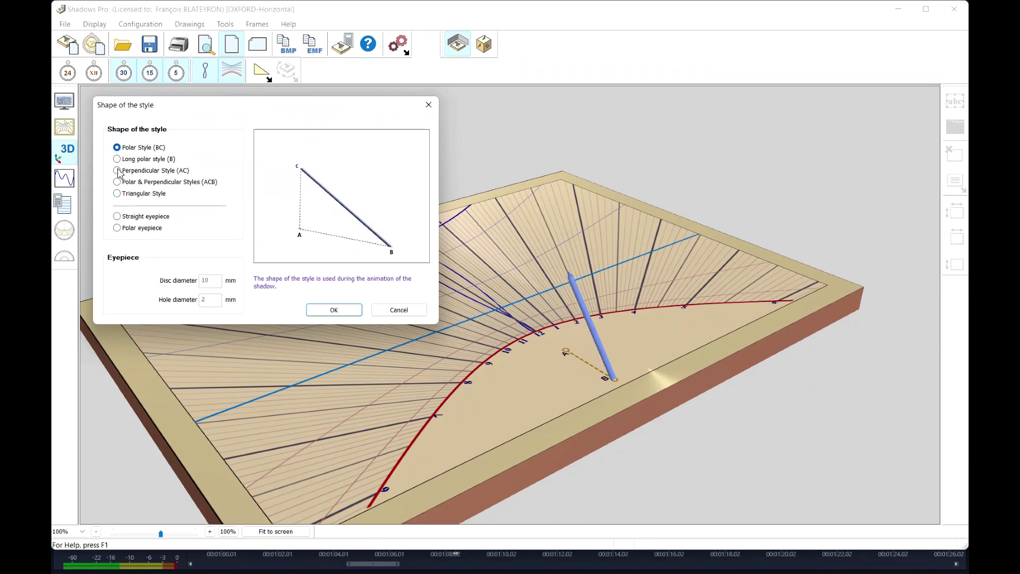
left_click(118, 171)
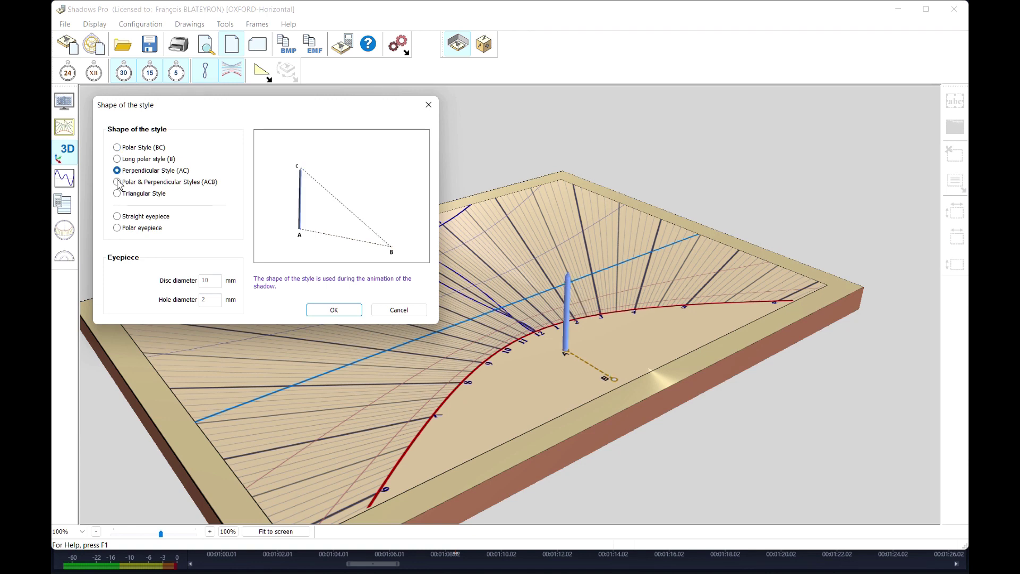
left_click(117, 182)
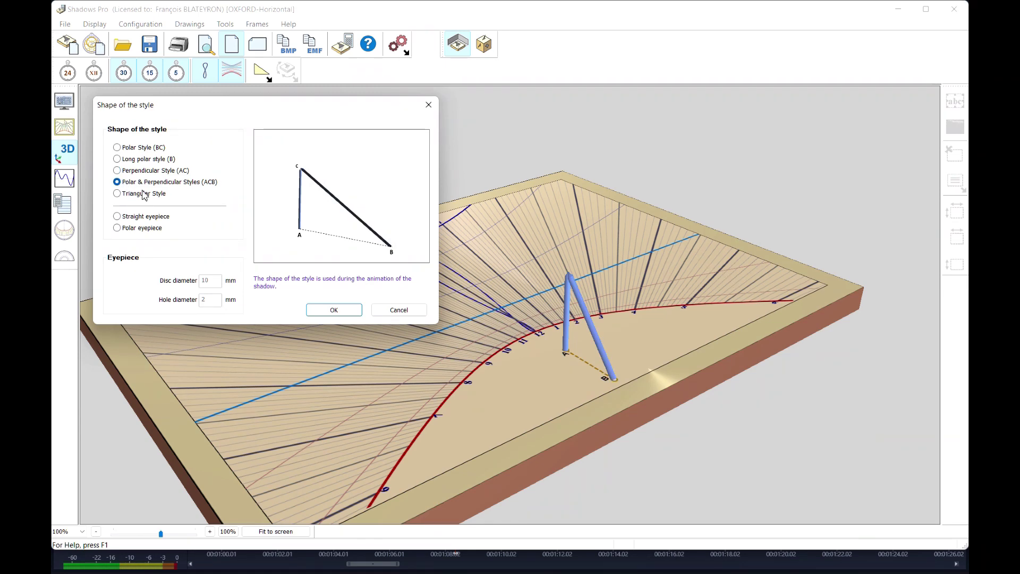
left_click(327, 310)
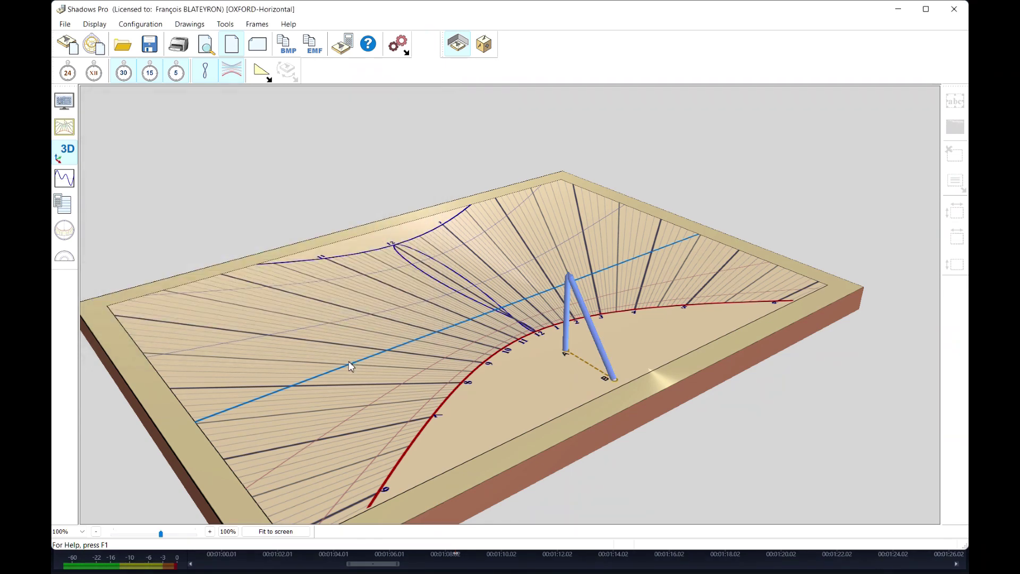
left_click_drag(357, 365, 528, 357)
scroll(528, 357, "up", 3)
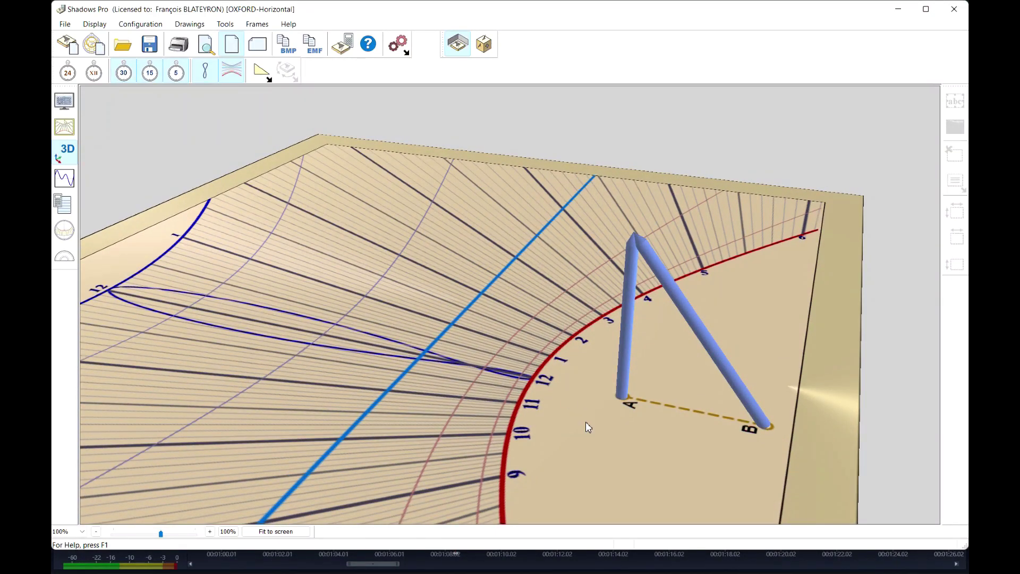
left_click_drag(586, 422, 431, 405)
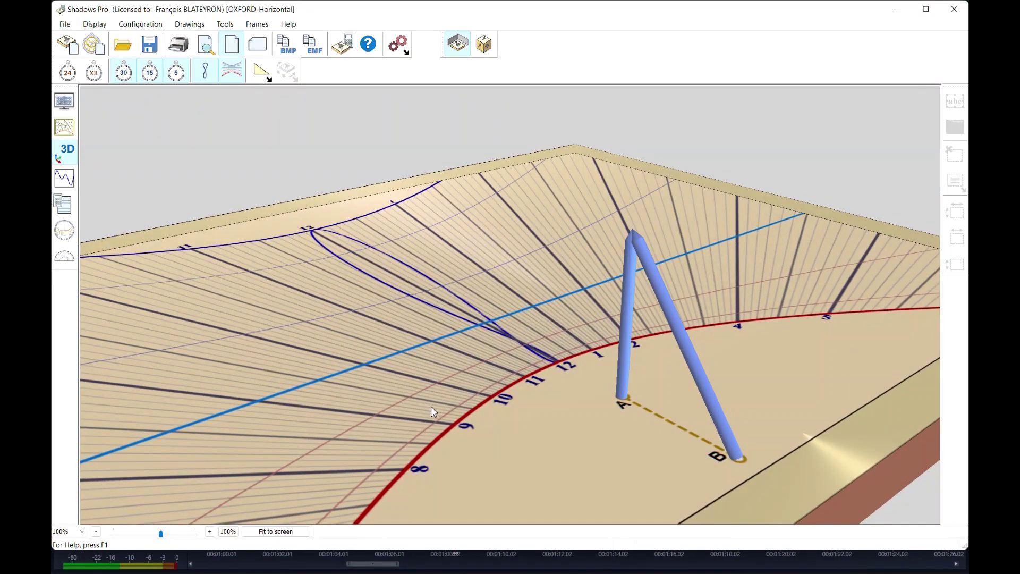
key("Left")
key("Left")
key("Left")
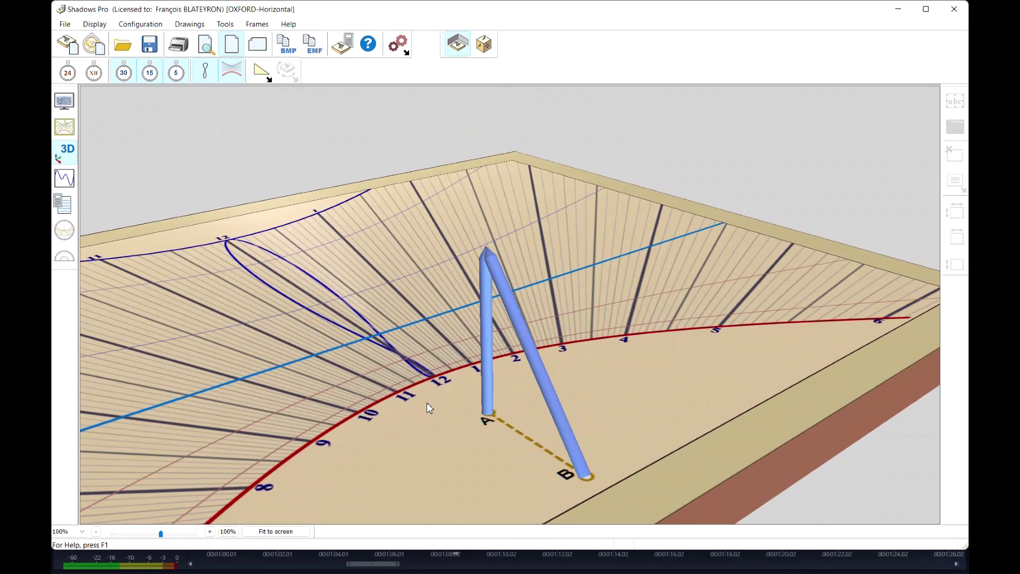
Try the eyepiece disc and polar eyepiece, then settle on Triangular Style.
left_click(262, 74)
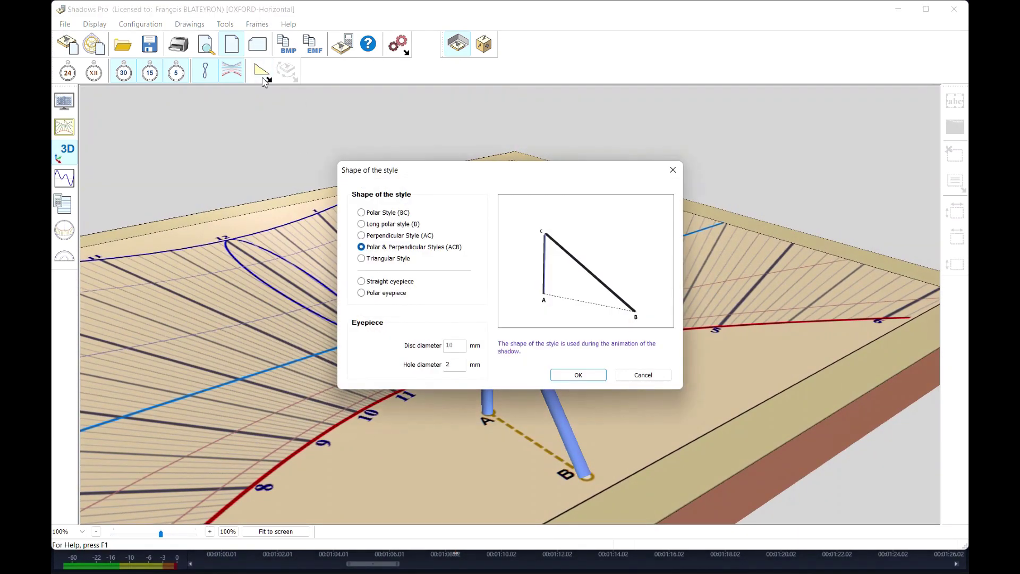
left_click_drag(454, 180, 221, 123)
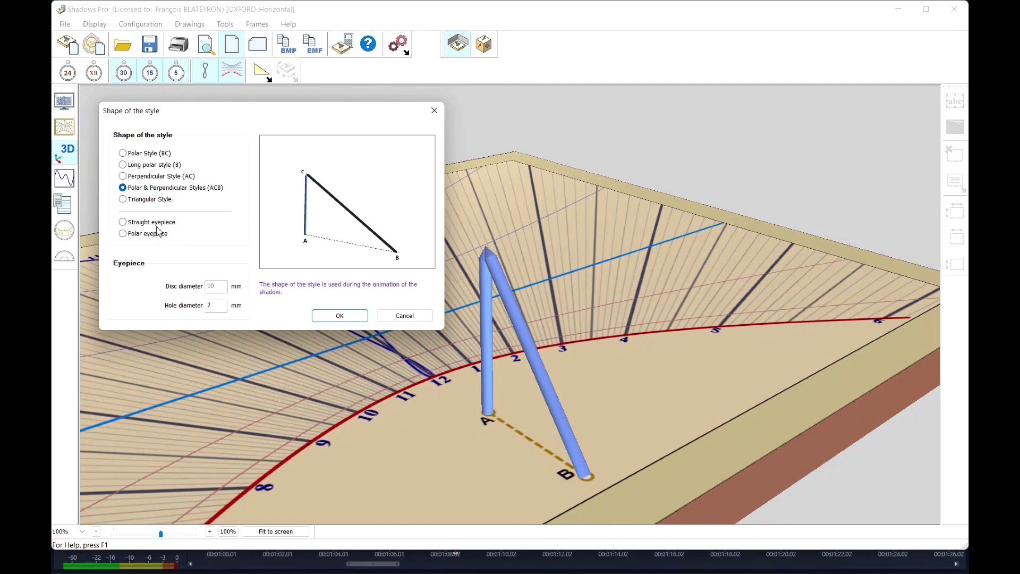
left_click(122, 223)
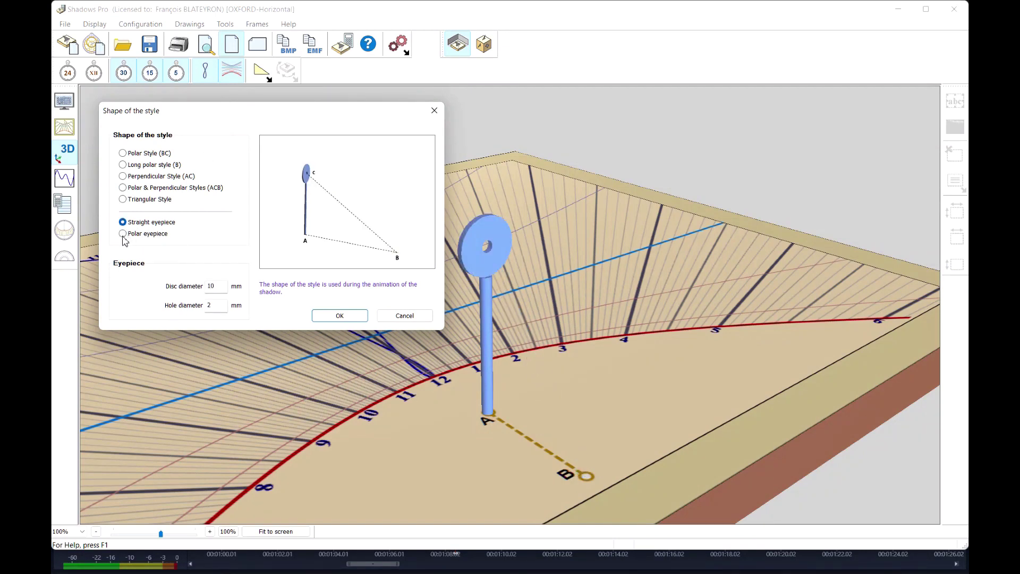
left_click(124, 237)
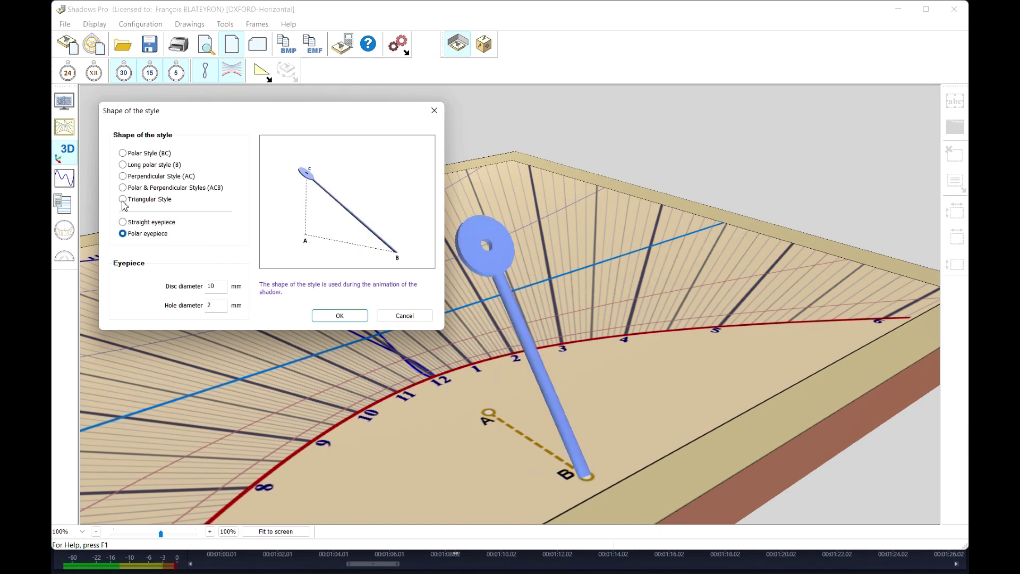
left_click(123, 200)
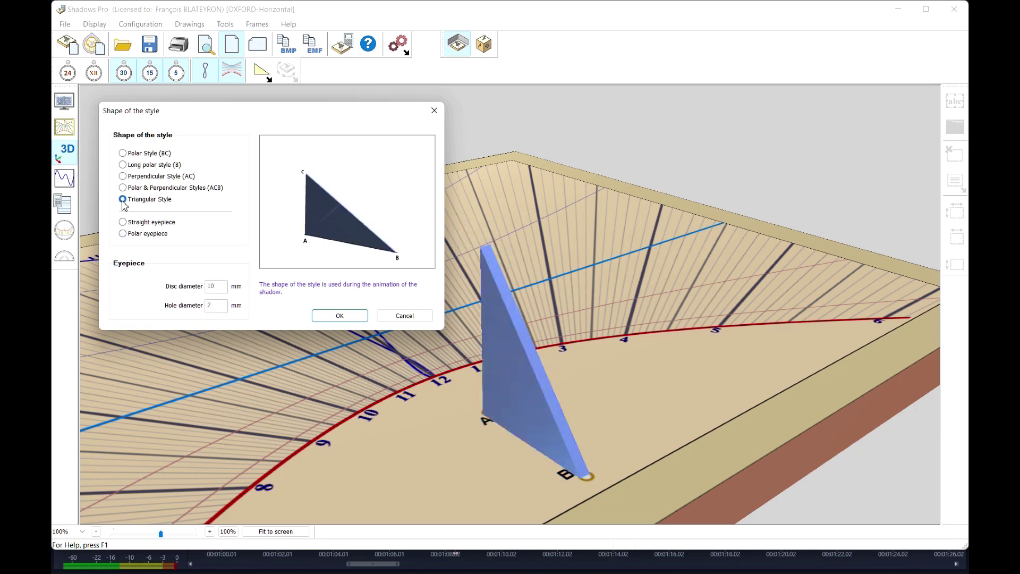
left_click(340, 315)
scroll(357, 385, "down", 5)
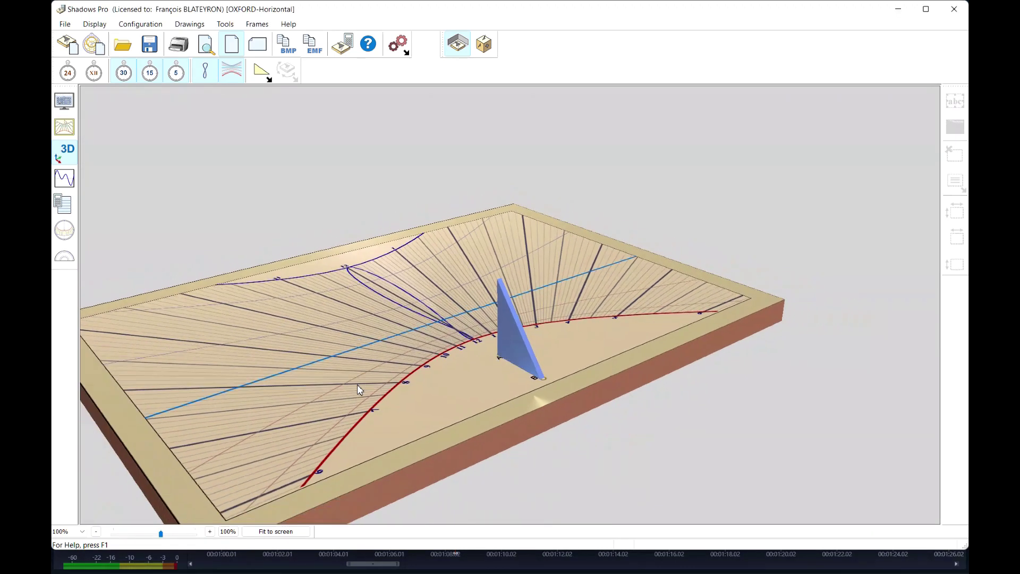
Animate the style's shadow from 09 h 45 on 21 February, viewing from several angles.
scroll(357, 384, "down", 2)
left_click_drag(357, 384, 279, 466)
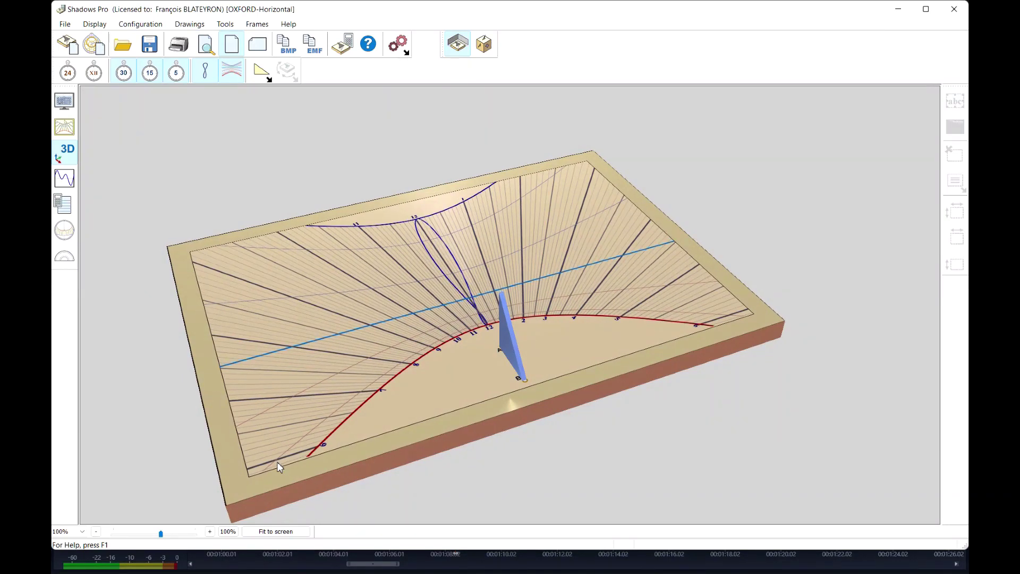
left_click(227, 24)
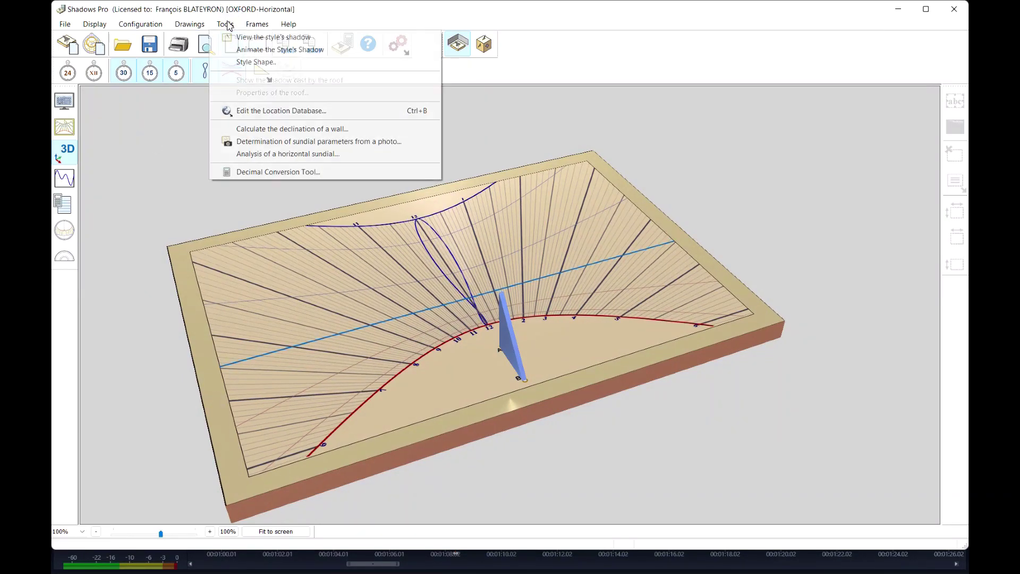
left_click(254, 50)
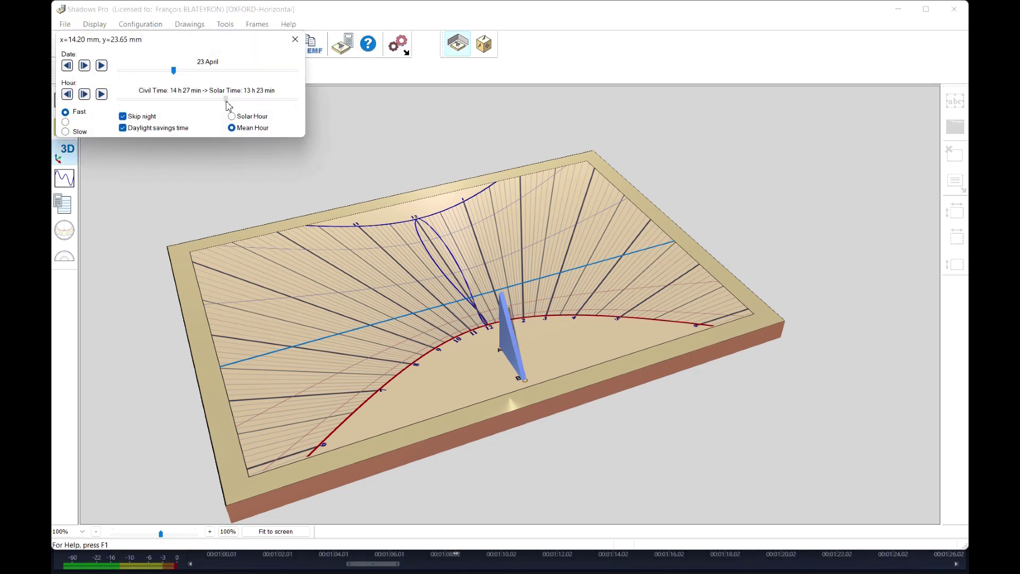
left_click_drag(227, 106, 194, 108)
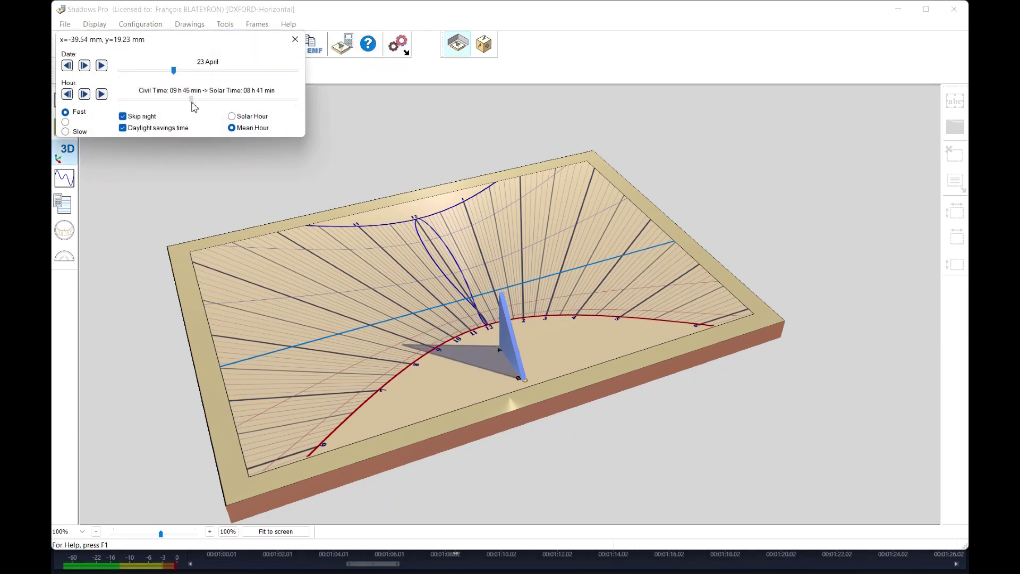
left_click_drag(174, 73, 144, 74)
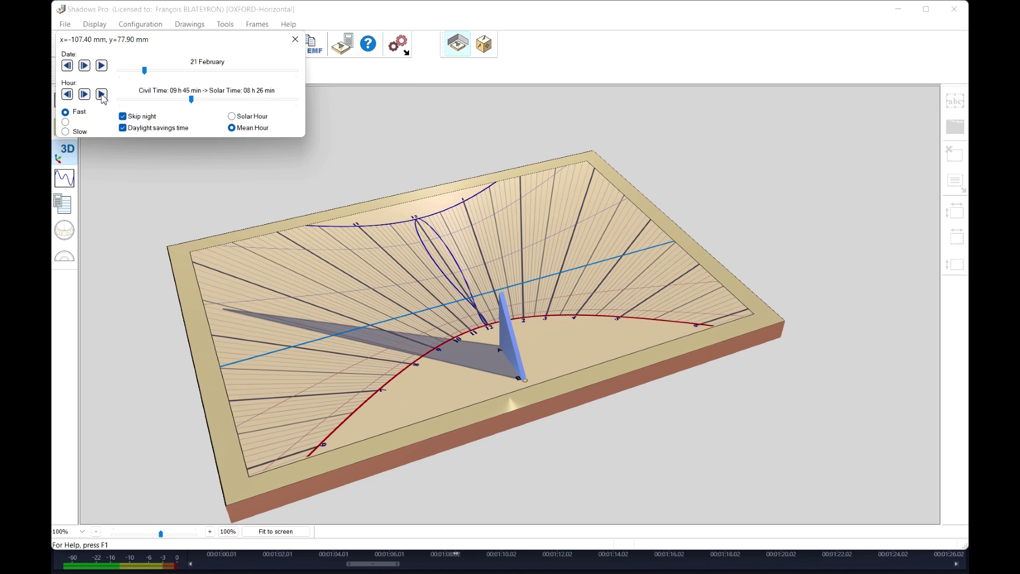
left_click(102, 95)
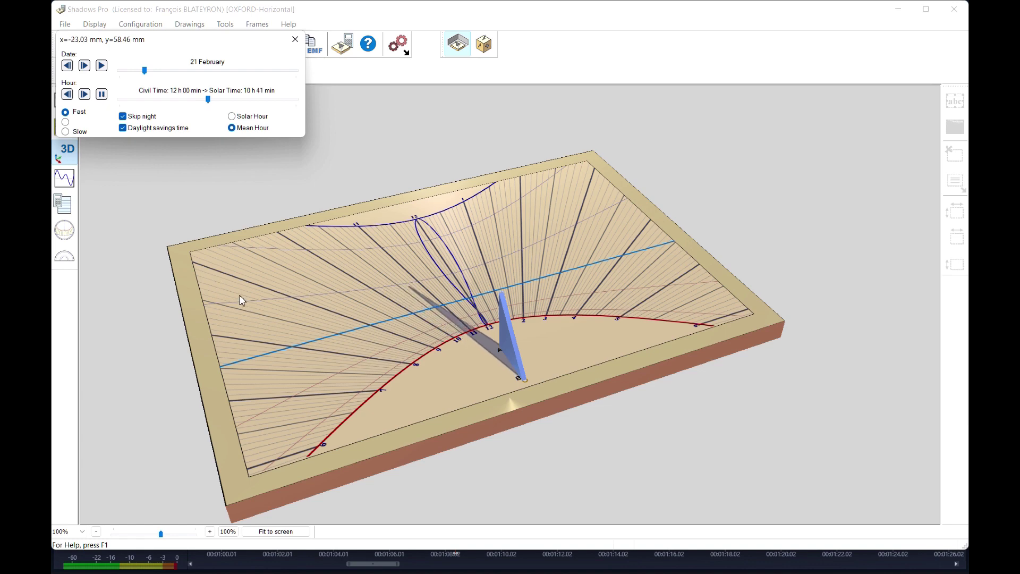
left_click_drag(239, 296, 137, 282)
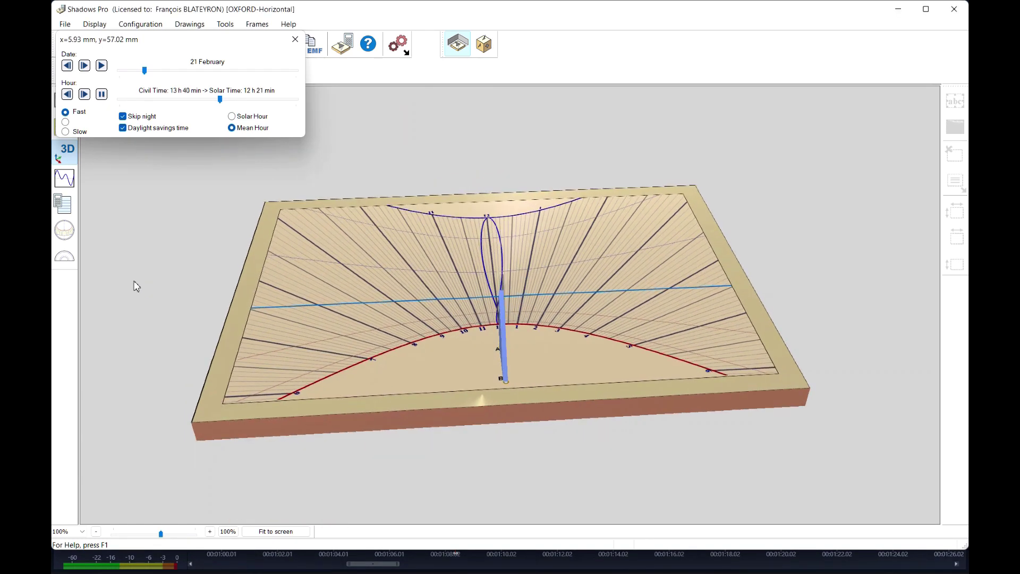
left_click_drag(397, 390, 296, 403)
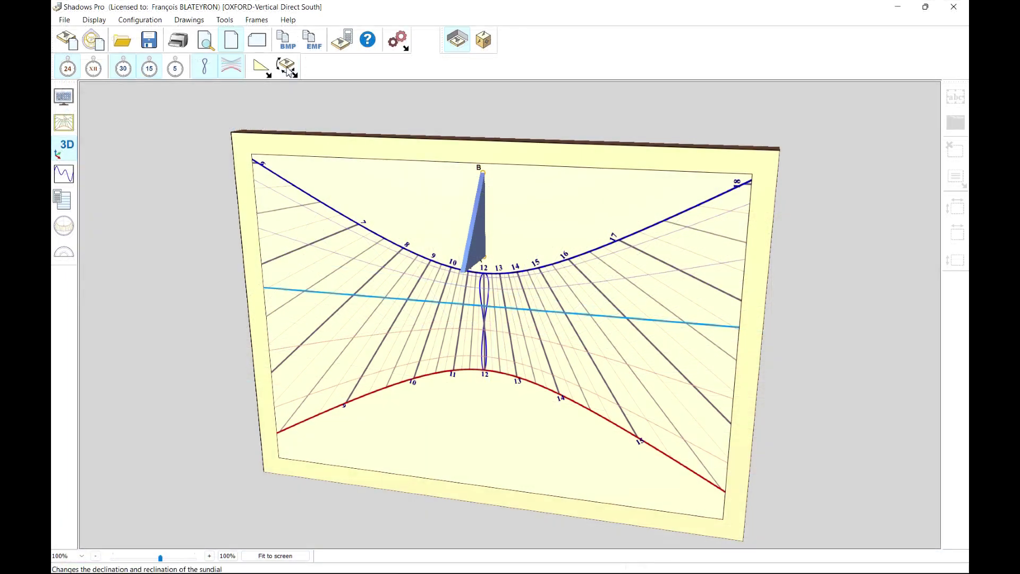
Test turning the dial's declination toward the east, then hide the noon analemma loop.
left_click(287, 68)
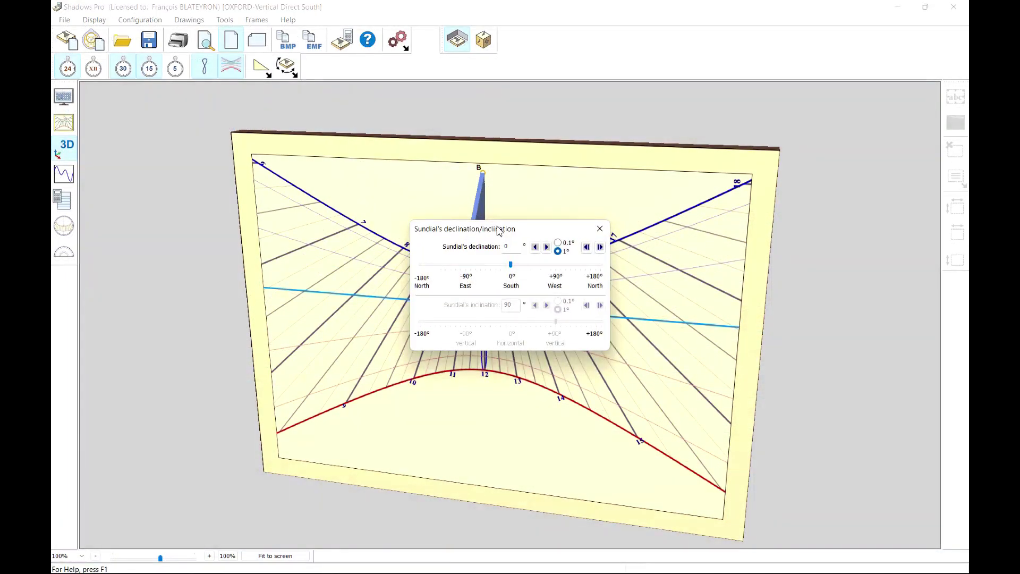
left_click_drag(497, 229, 828, 89)
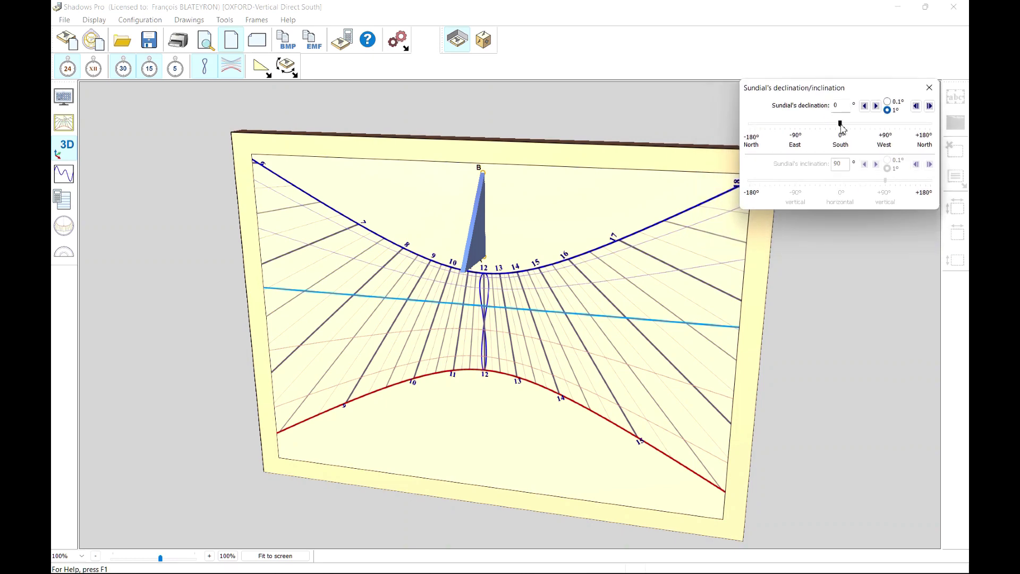
mouse_move(842, 128)
left_mouse_down()
mouse_move(800, 132)
mouse_move(875, 127)
mouse_move(837, 135)
left_mouse_up()
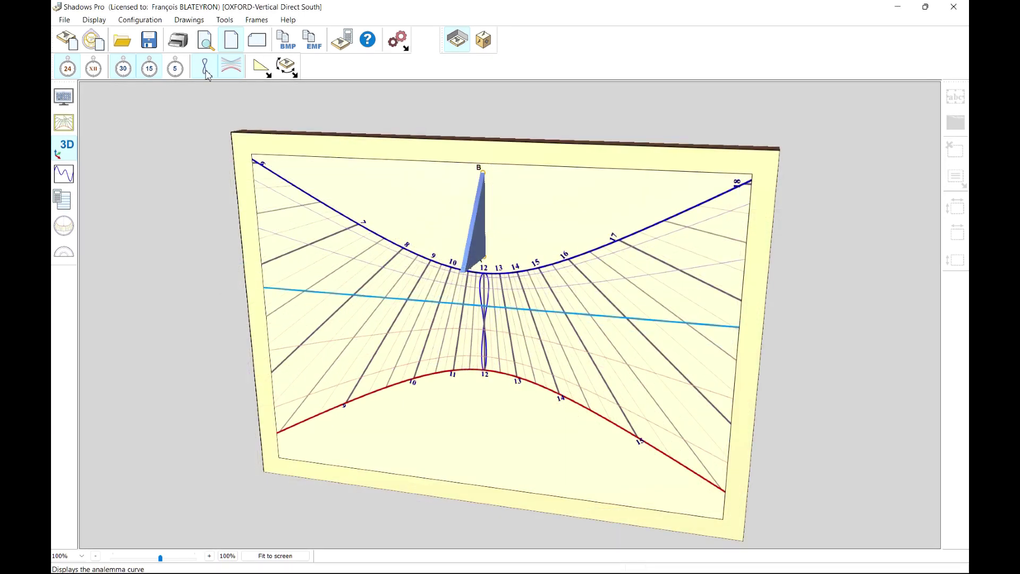
left_click(206, 71)
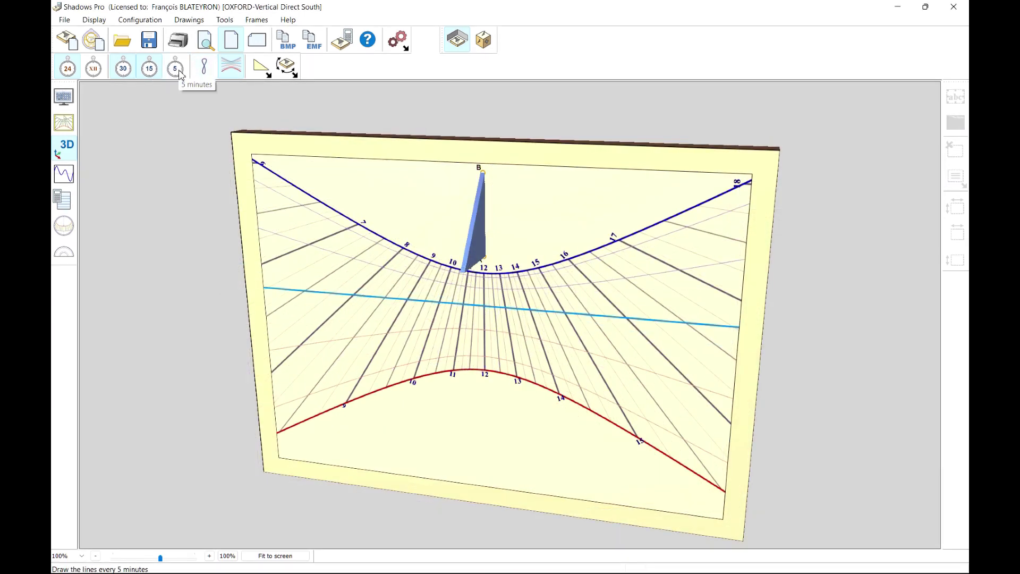
Hide the 30/15/5-minute lines and enable coloured bands between declination arcs.
left_click(123, 69)
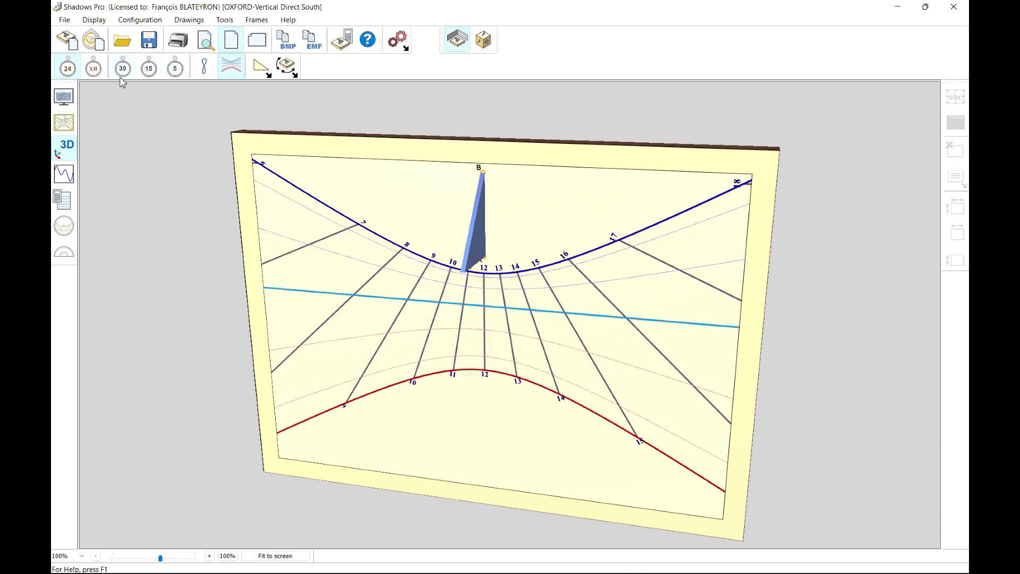
left_click(62, 131)
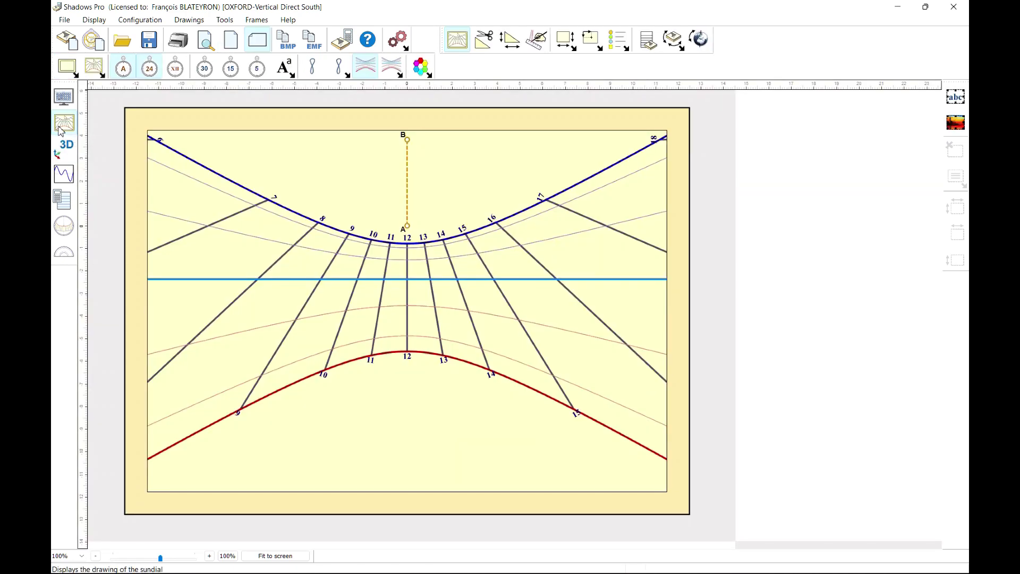
left_click(95, 68)
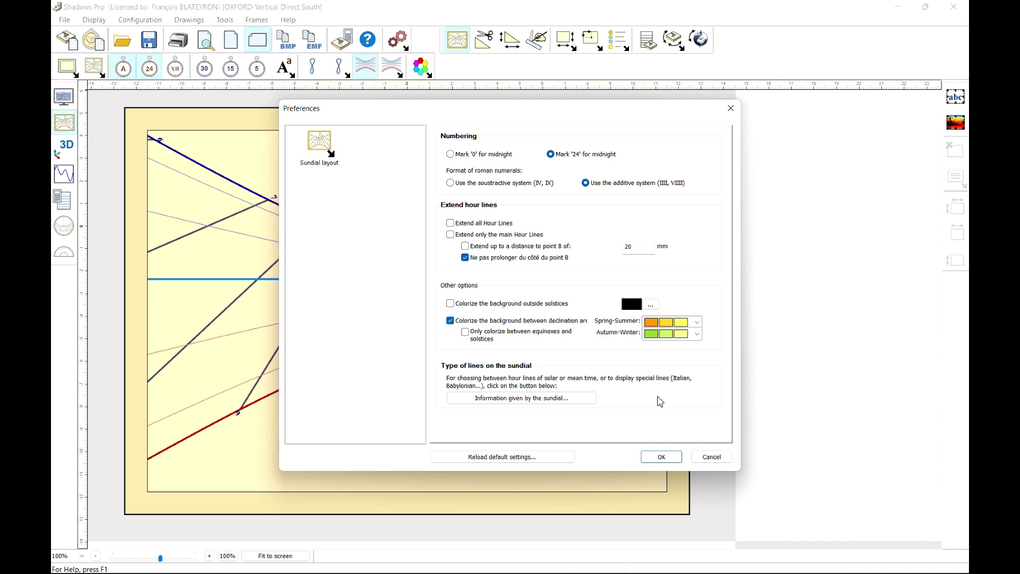
left_click(668, 457)
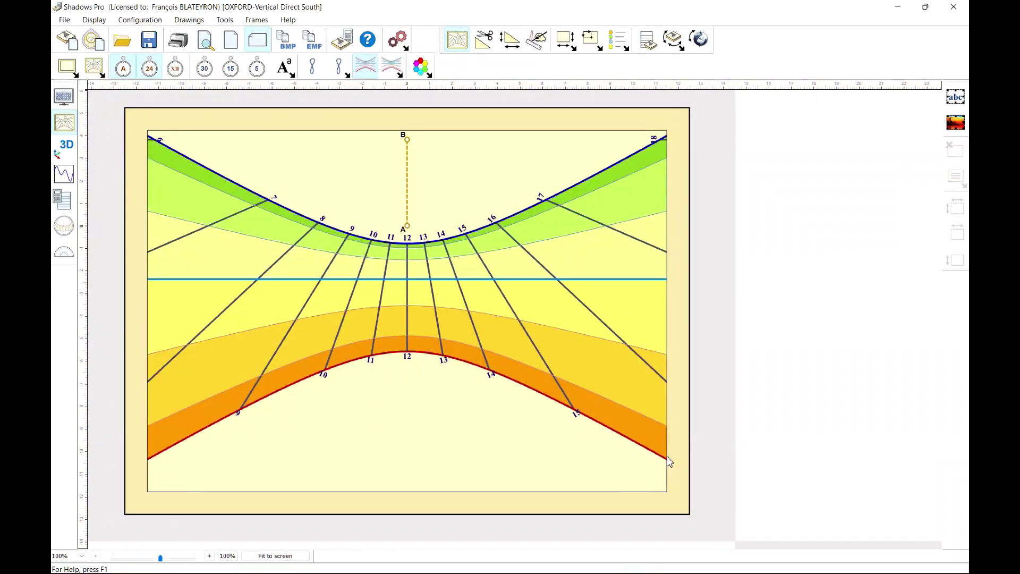
Inspect the banded dial in 3D and turn the 15-minute lines back on.
left_click(65, 157)
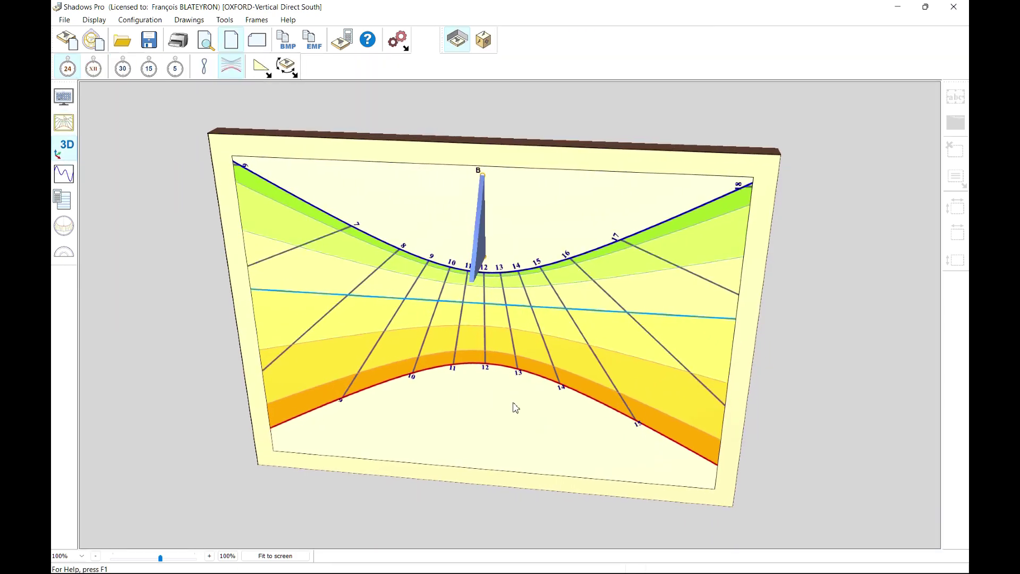
left_click_drag(514, 405, 474, 377)
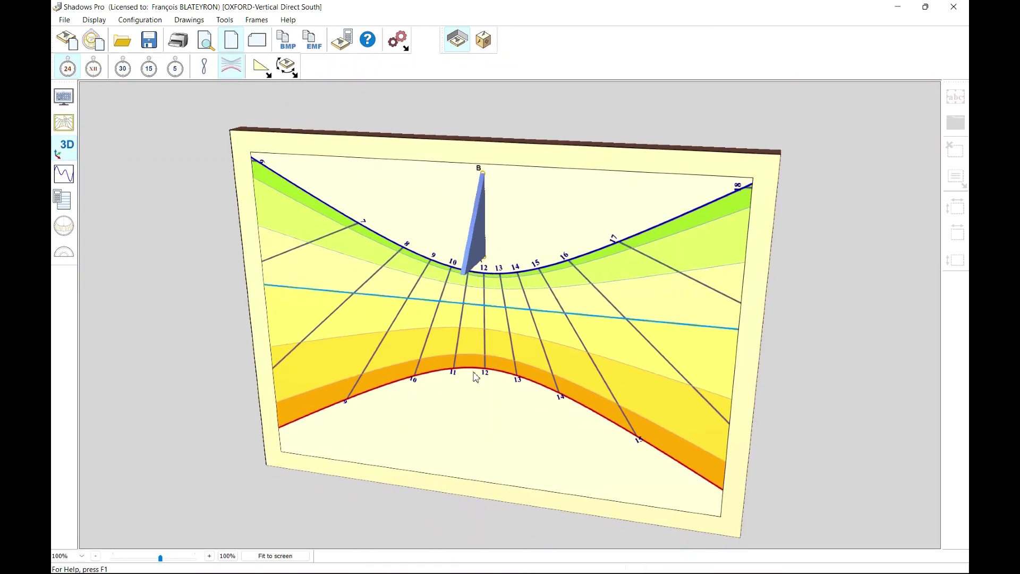
scroll(475, 376, "up", 3)
scroll(474, 376, "down", 2)
scroll(474, 376, "up", 1)
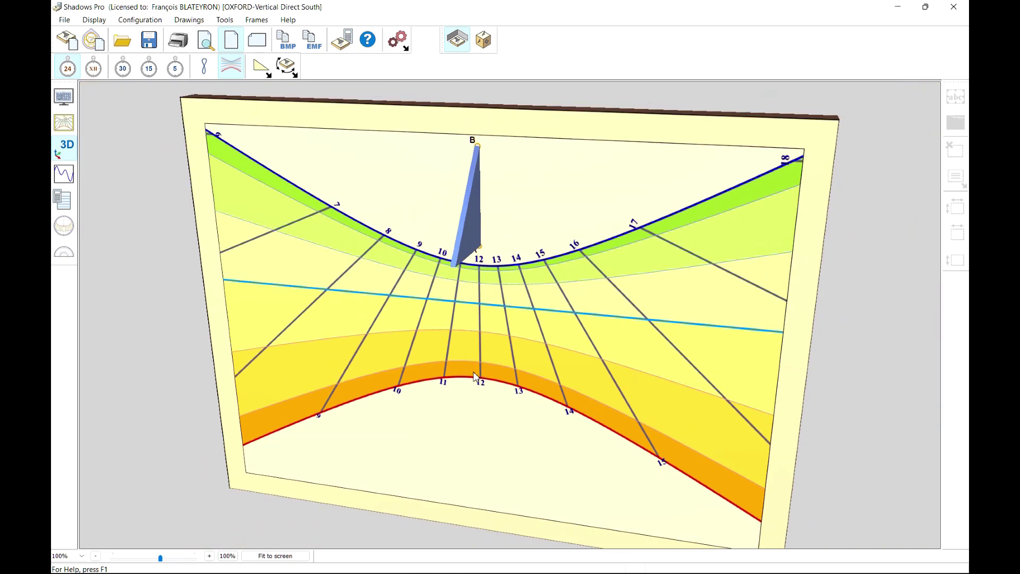
left_click(154, 71)
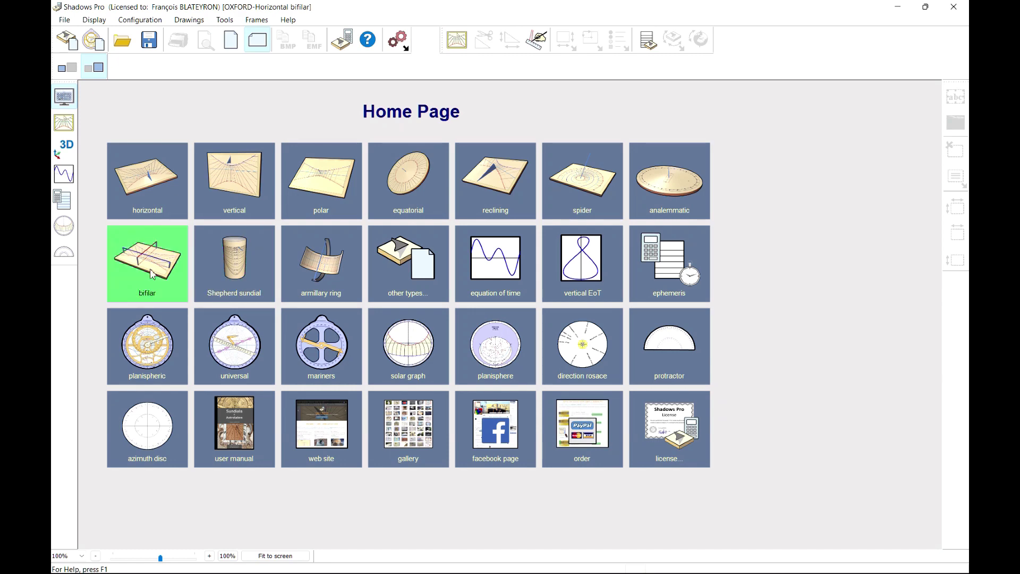
Create an Oxford bifilar sundial and view its posts and wires from a low 3D angle.
left_click(153, 273)
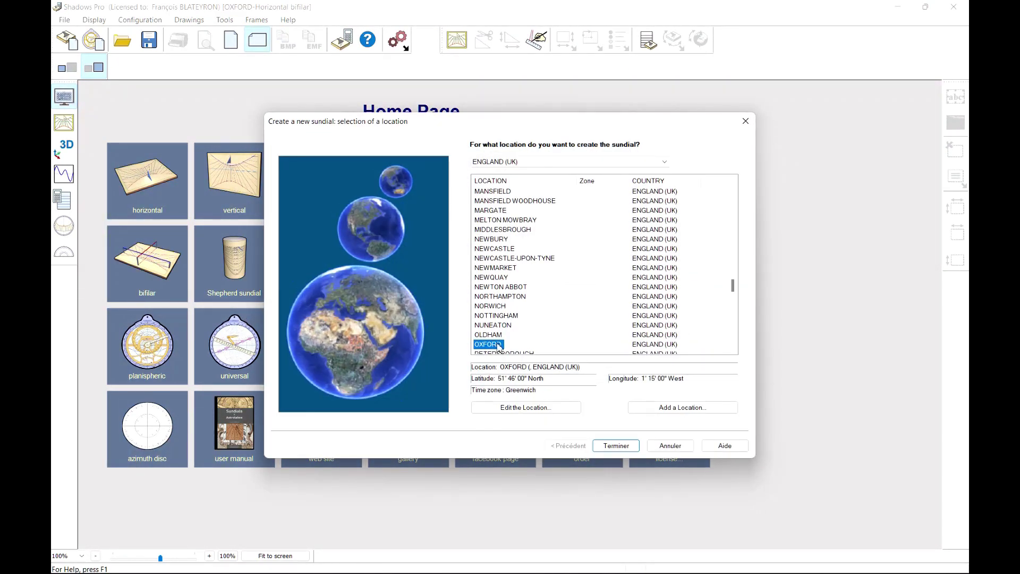
left_click(616, 446)
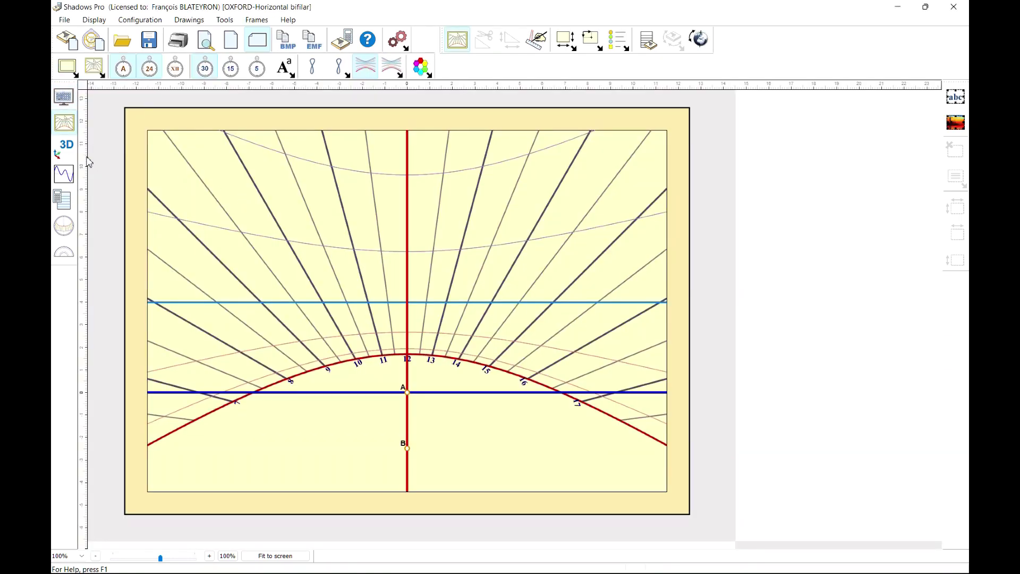
left_click(69, 156)
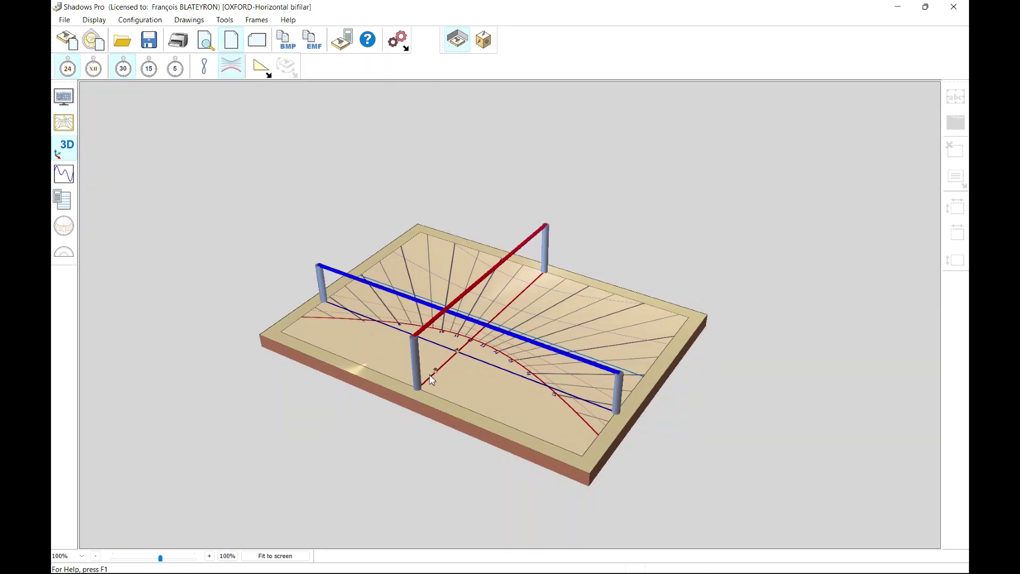
scroll(431, 379, "up", 5)
left_click_drag(409, 424, 812, 420)
scroll(813, 420, "up", 6)
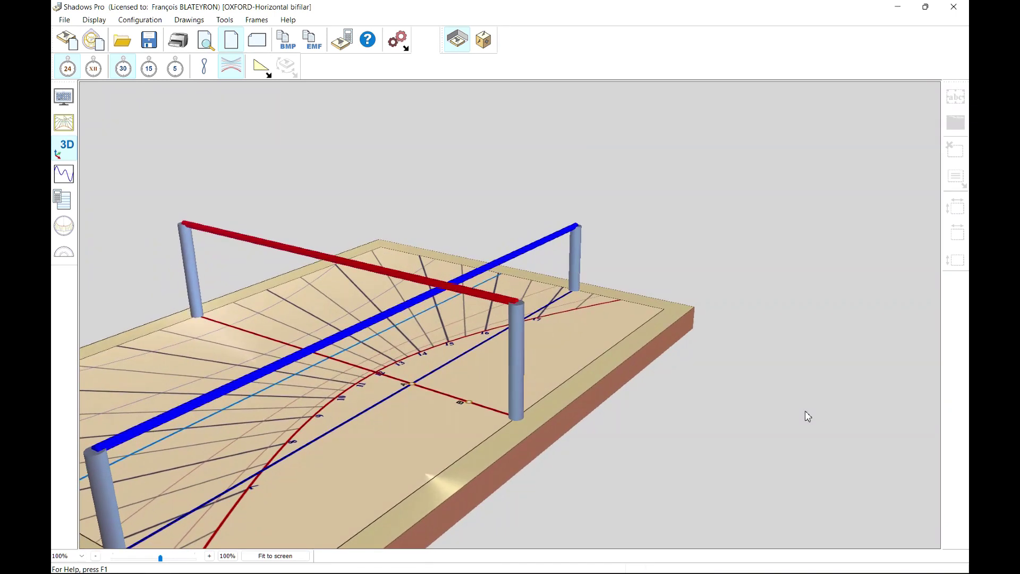
left_click_drag(785, 404, 815, 326)
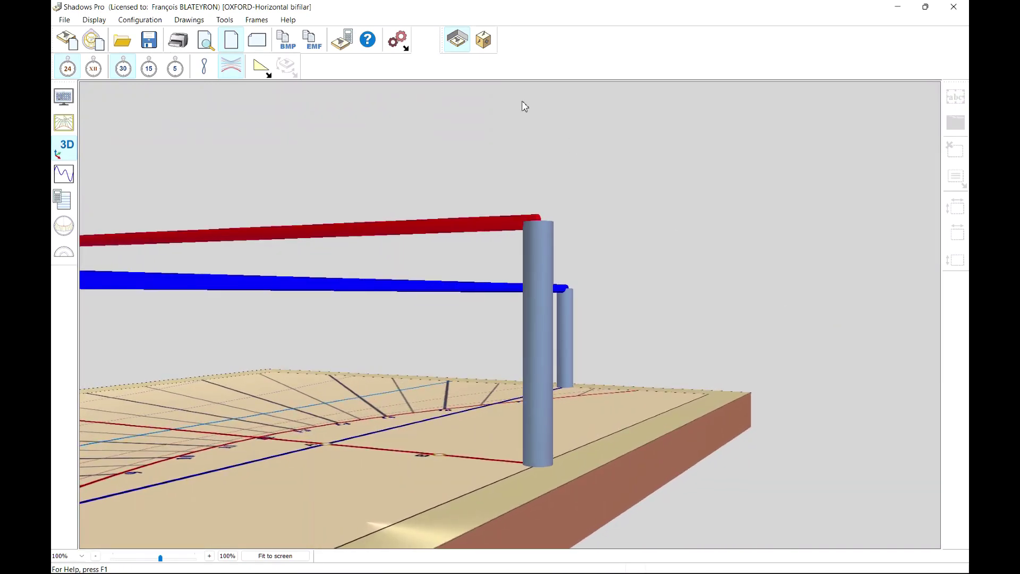
Change the Meridian Thread height from 40 to 60 in the Dimensions settings.
left_click(141, 21)
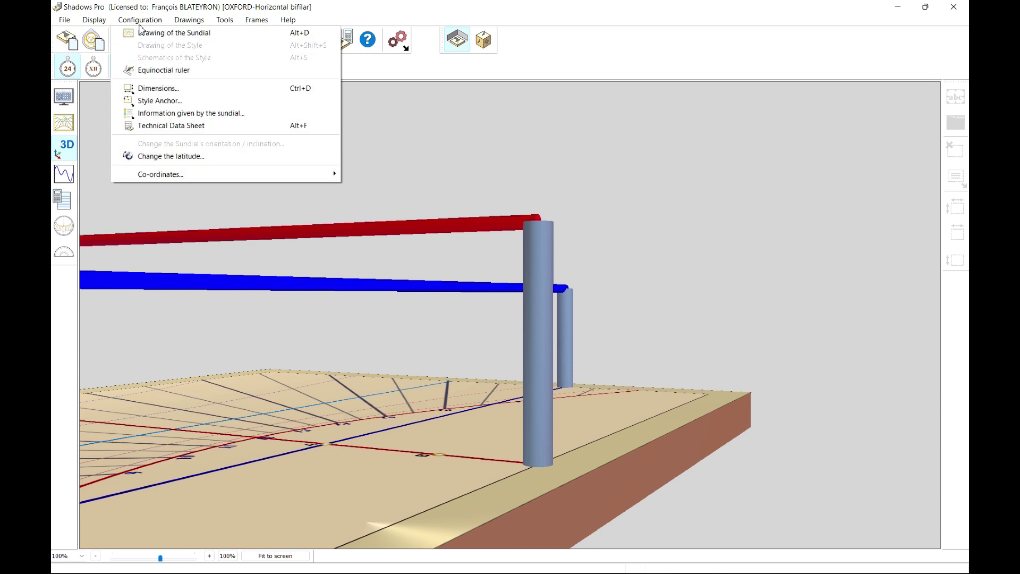
left_click(158, 88)
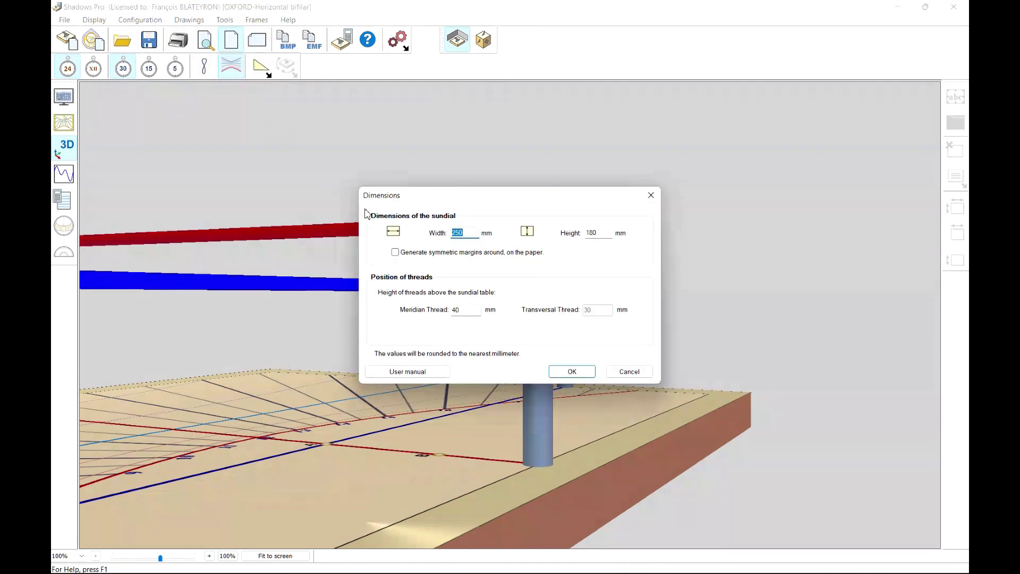
left_click_drag(425, 193, 578, 97)
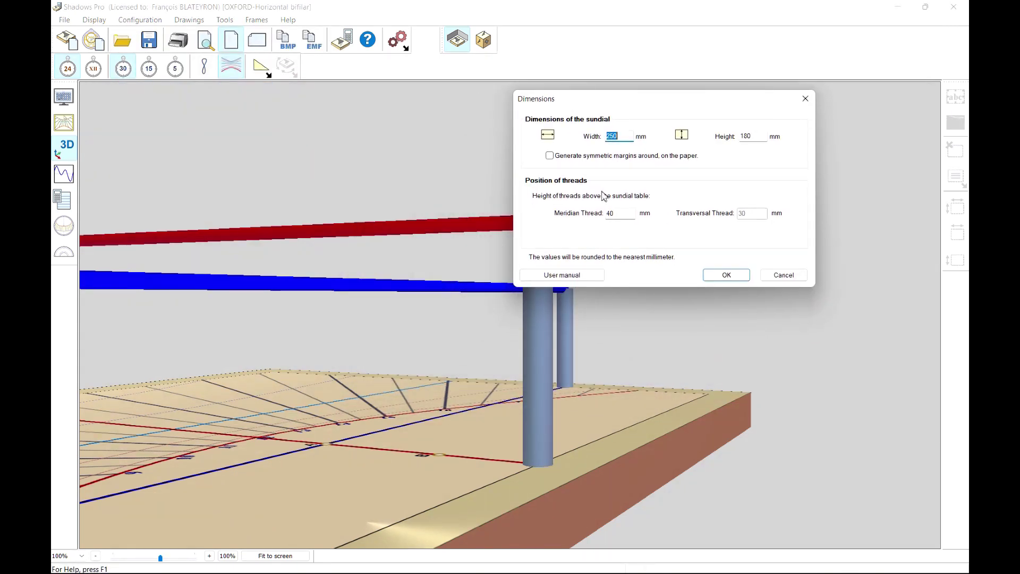
left_click_drag(618, 215, 597, 213)
type("60")
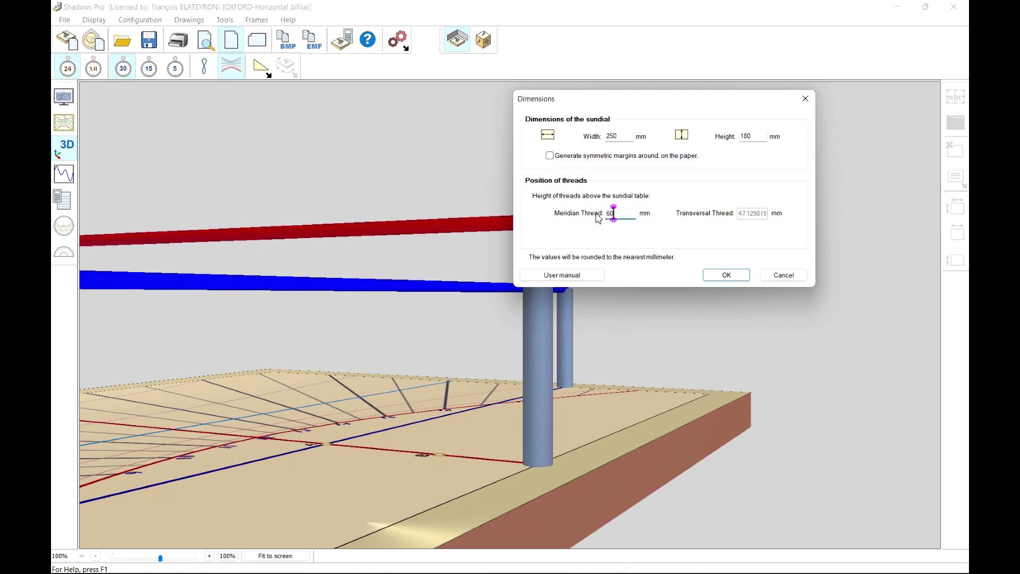
key("Return")
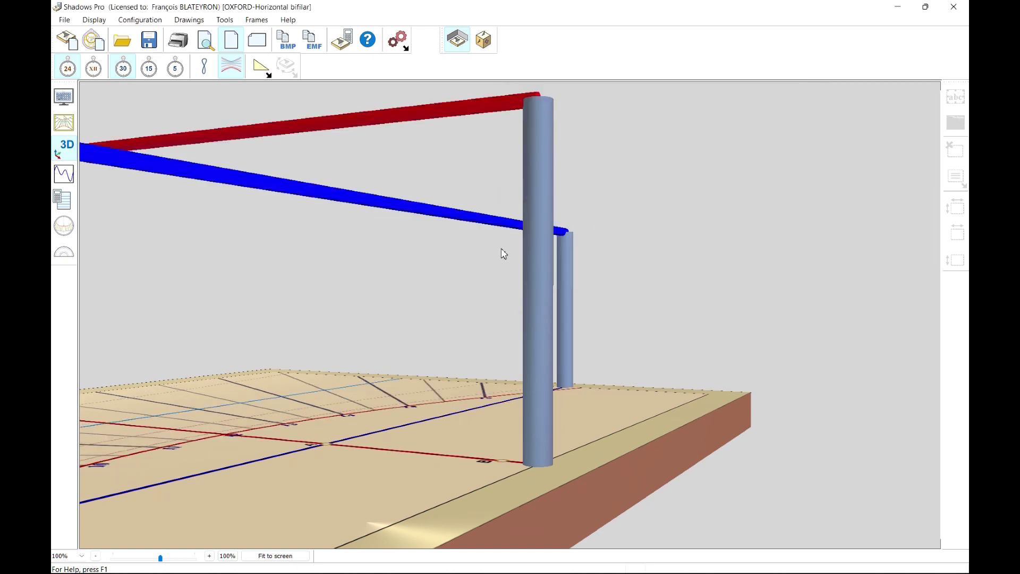
left_click_drag(503, 253, 296, 472)
Zoom the analemmatic dial's 3D view in and out.
scroll(409, 422, "down", 4)
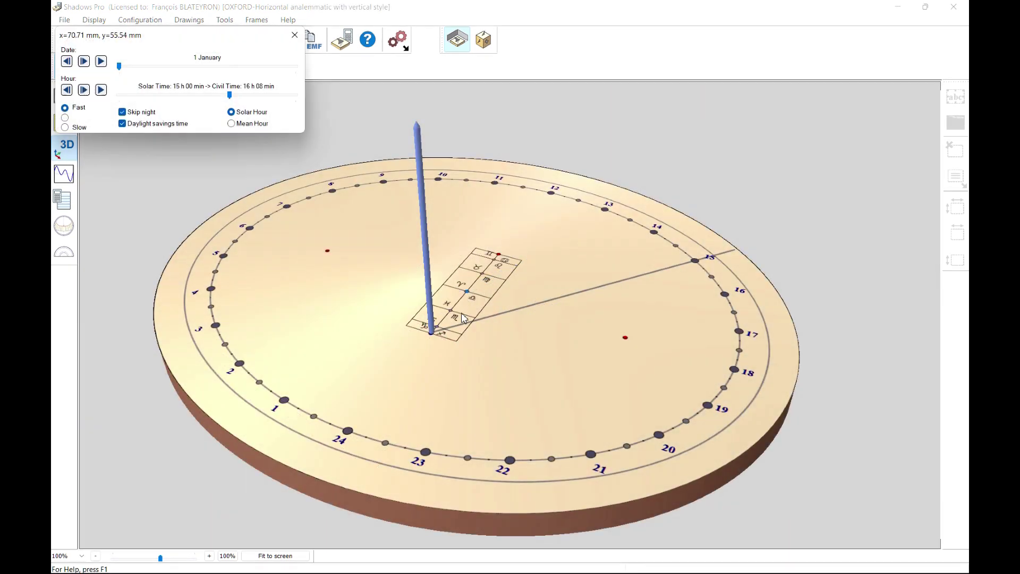
scroll(462, 318, "up", 6)
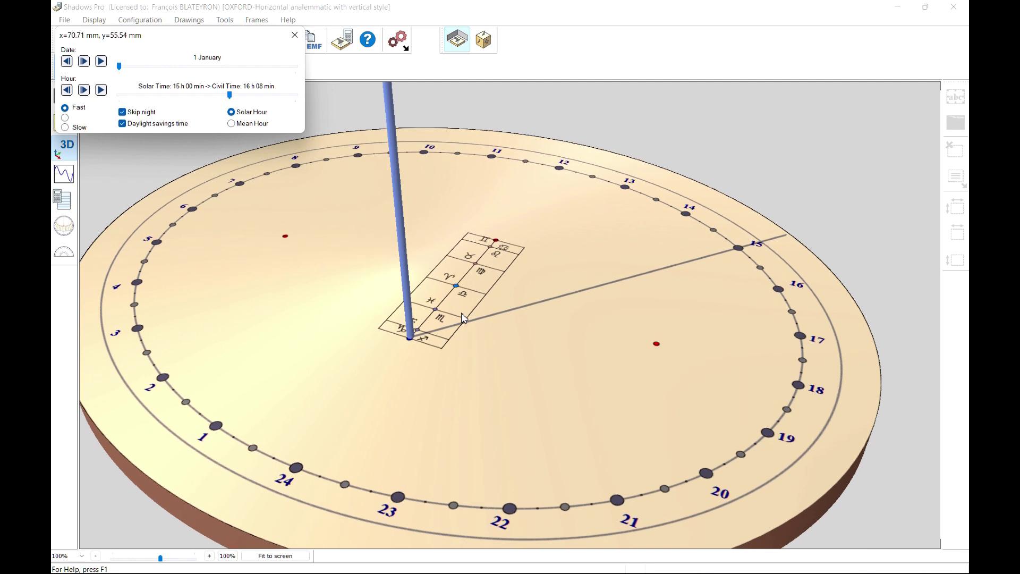
scroll(461, 314, "down", 6)
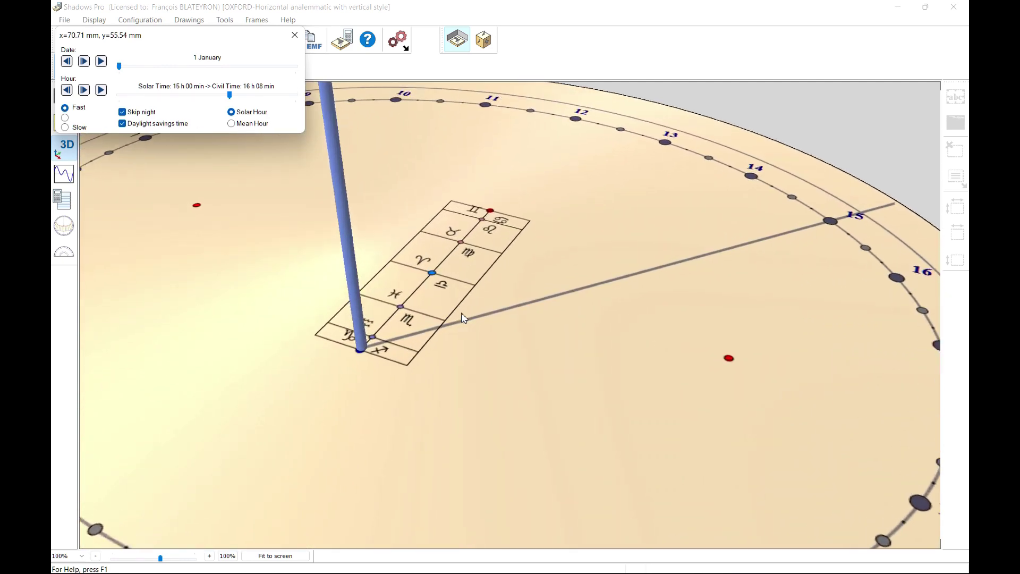
scroll(462, 318, "down", 3)
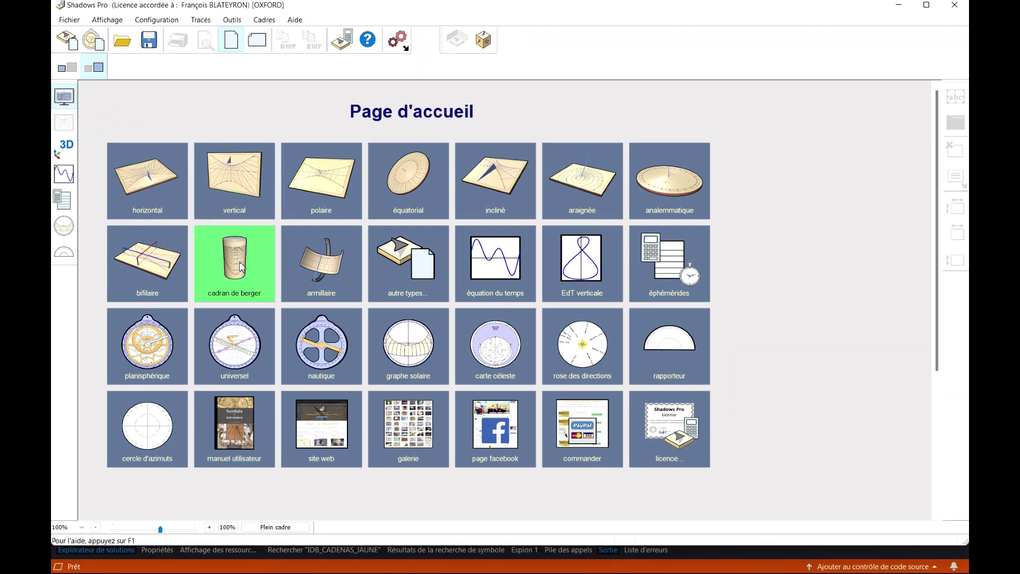
Create an Oxford shepherd's cylinder dial and orbit its 3D model to inspect the hour lines.
left_click(240, 265)
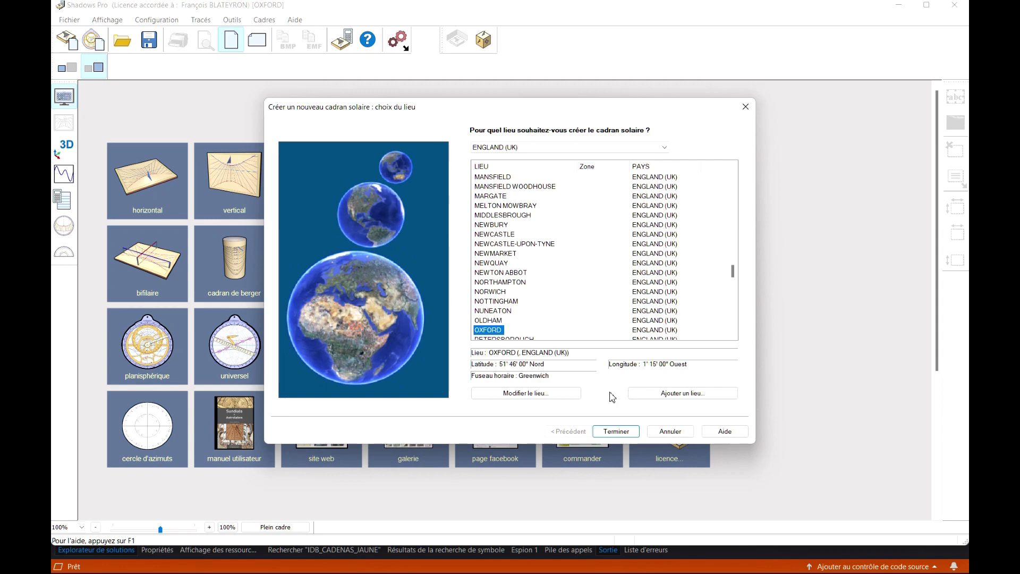
left_click(616, 432)
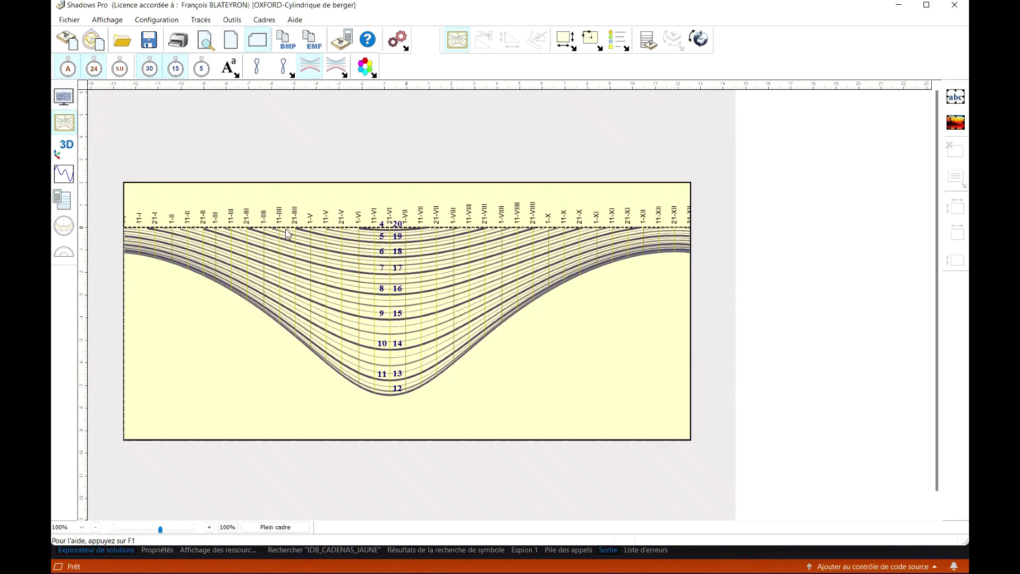
left_click(64, 149)
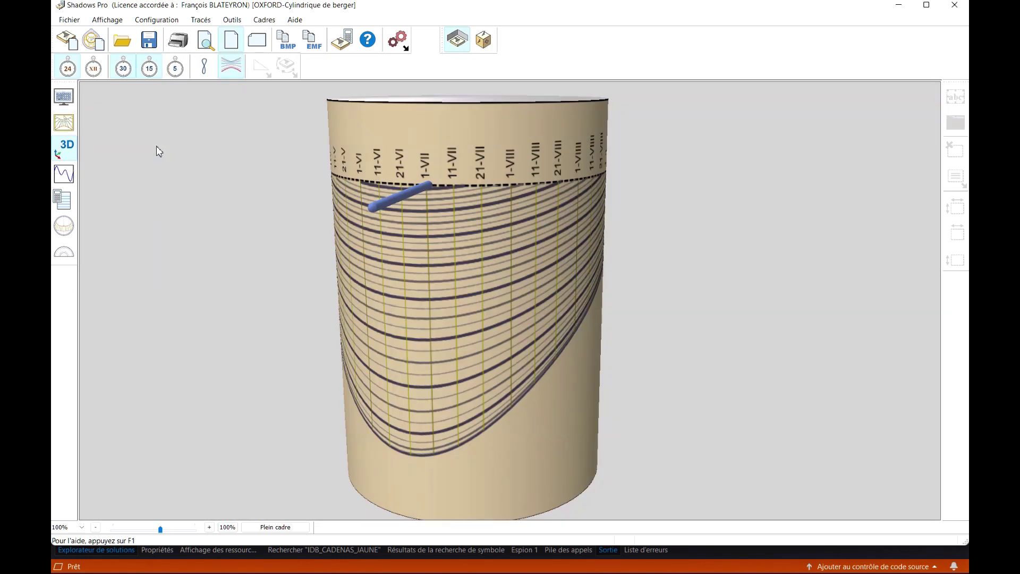
left_click_drag(283, 215, 407, 226)
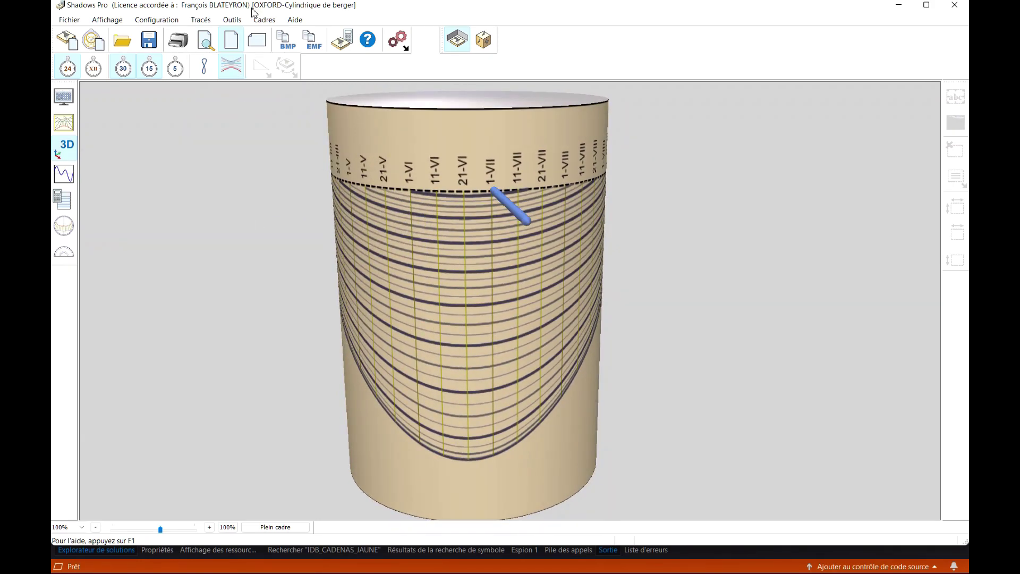
left_click(232, 20)
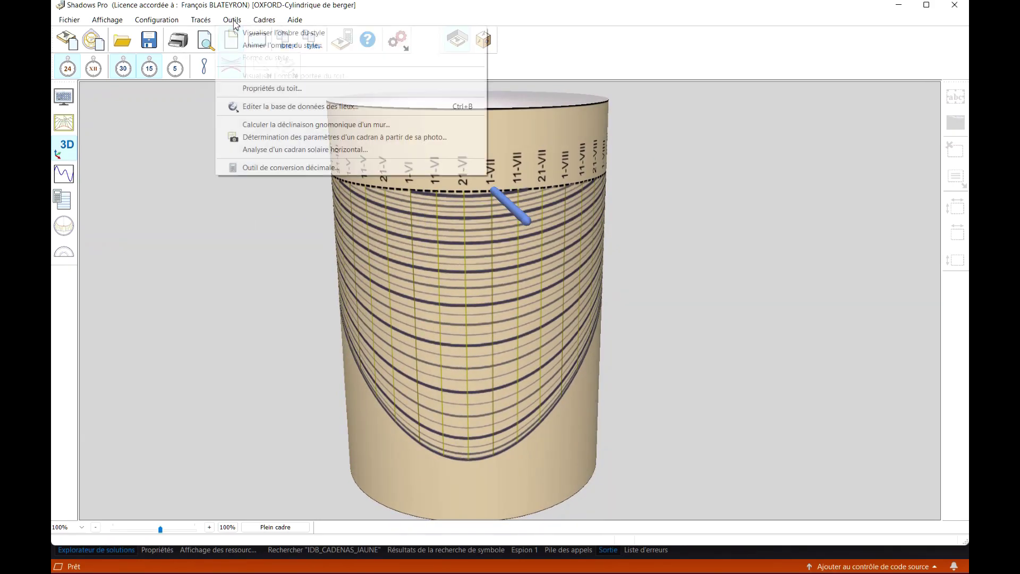
Animate the shepherd dial's shadow in solar time from early April, turning the cylinder to follow it.
left_click(254, 48)
left_click(231, 112)
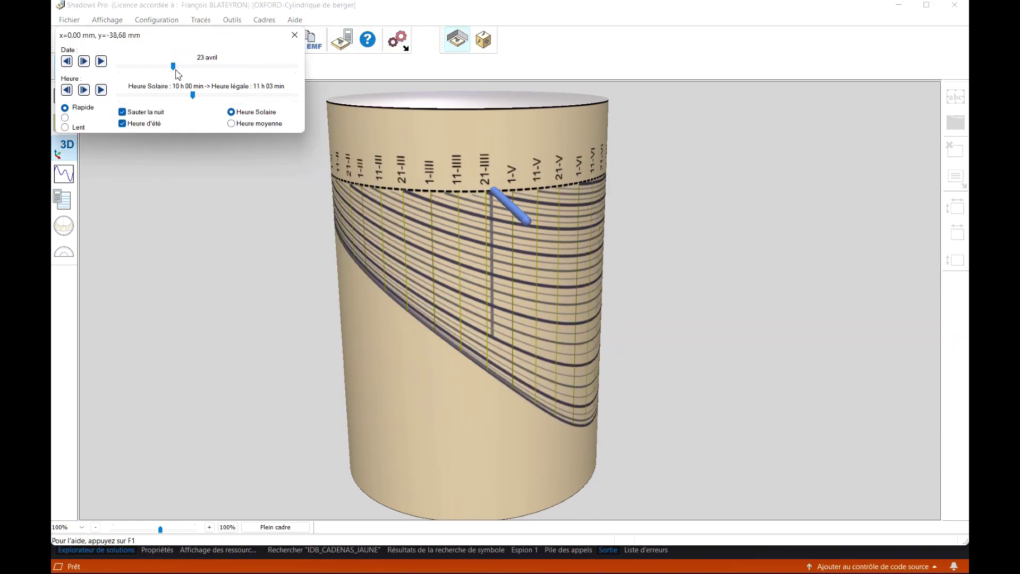
left_click_drag(177, 74, 166, 74)
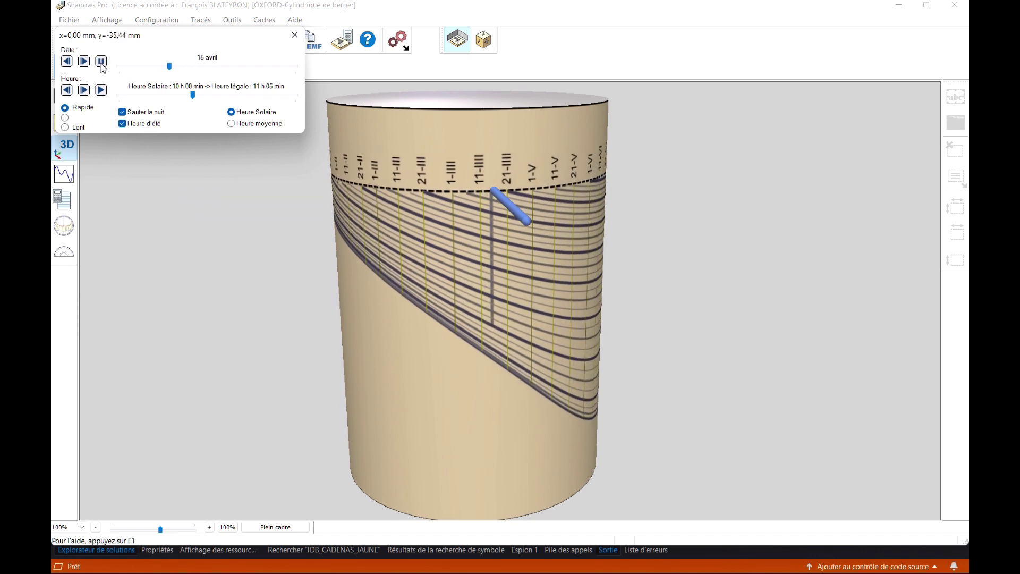
left_click_drag(547, 370, 451, 372)
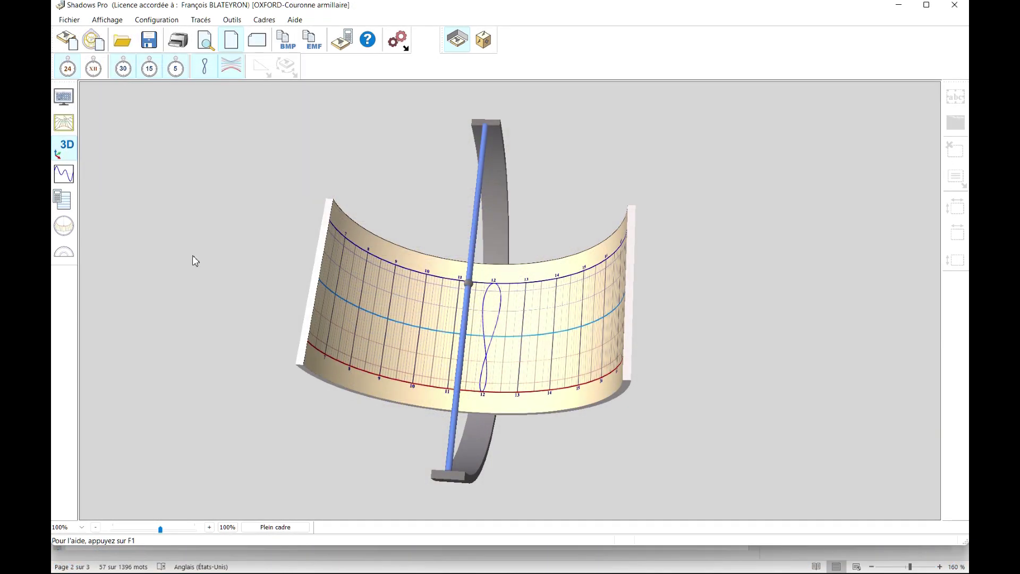
left_click_drag(557, 414, 473, 414)
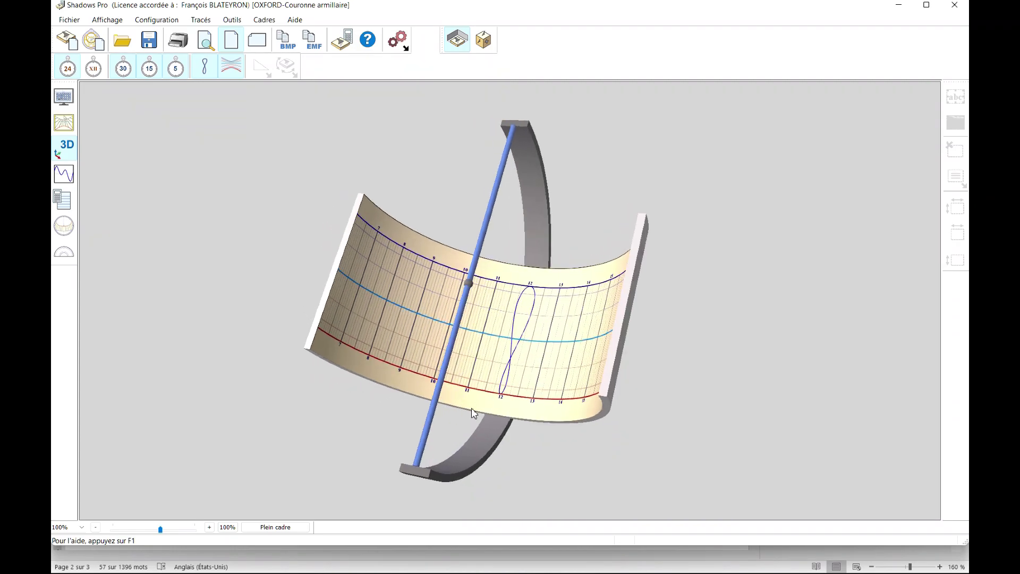
scroll(474, 413, "up", 10)
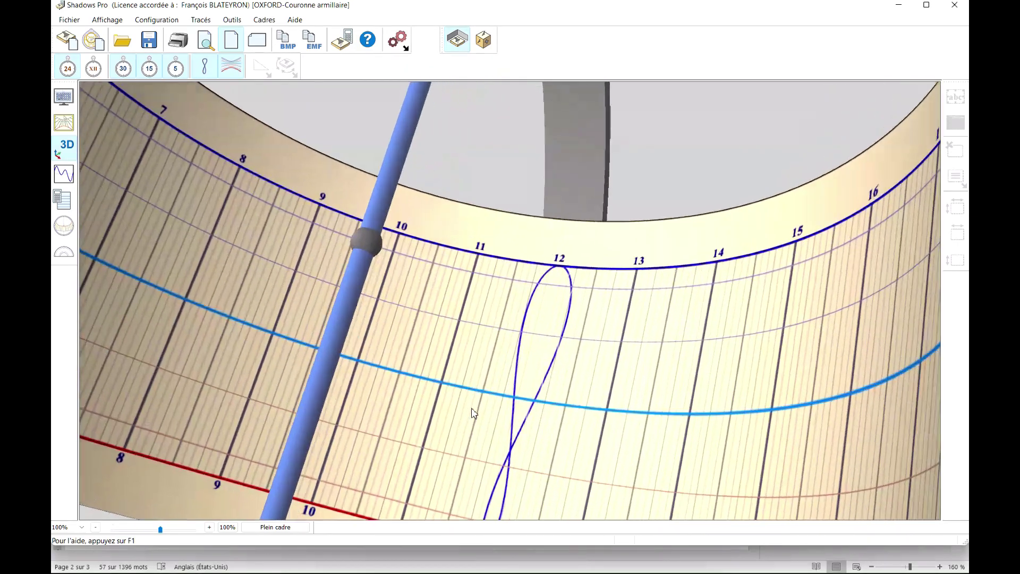
left_click_drag(431, 409, 425, 460)
scroll(427, 460, "down", 10)
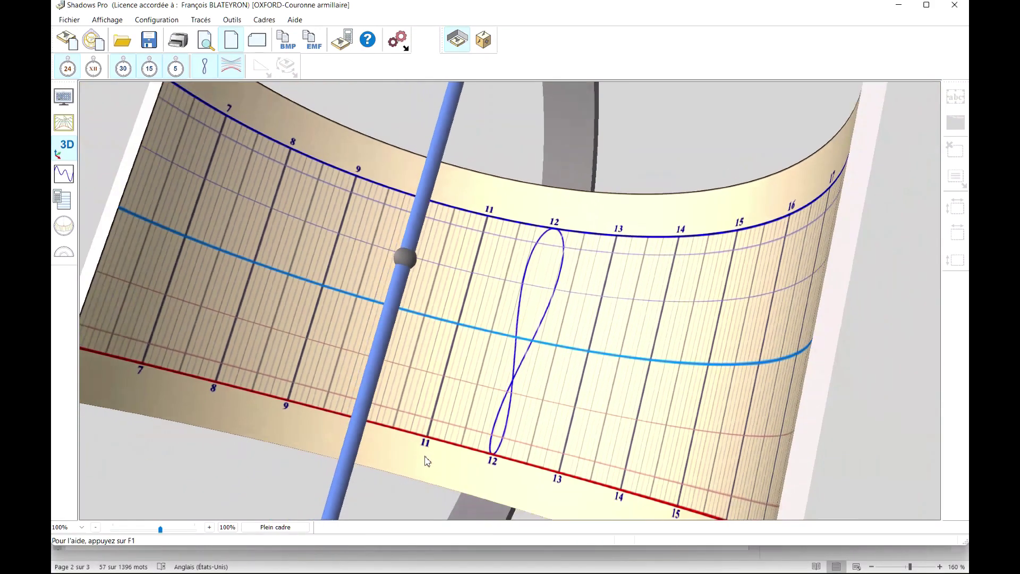
scroll(425, 455, "up", 1)
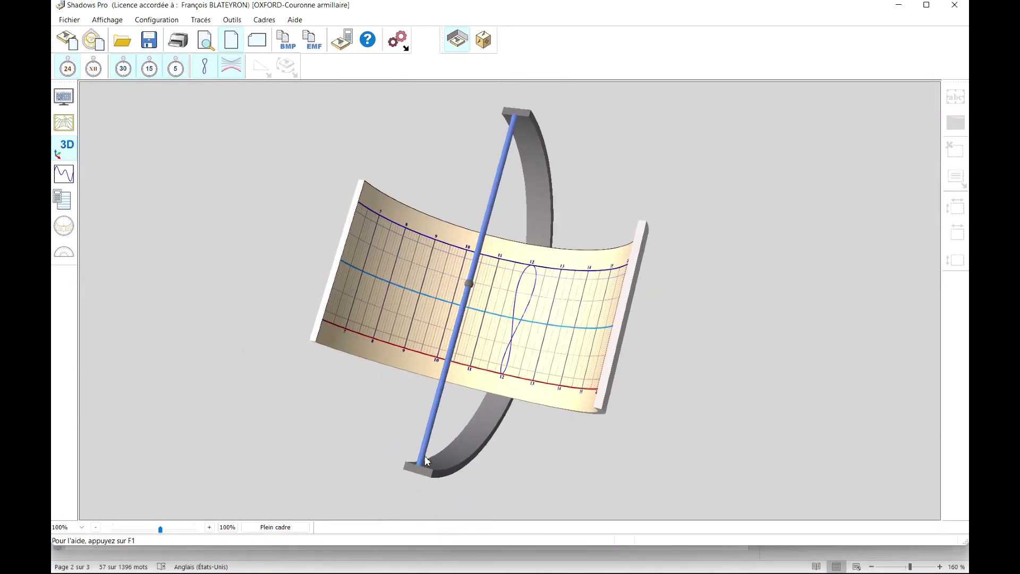
Animate the armillary pole's shadow in solar time from late January, sweeping through the hours.
left_click(239, 21)
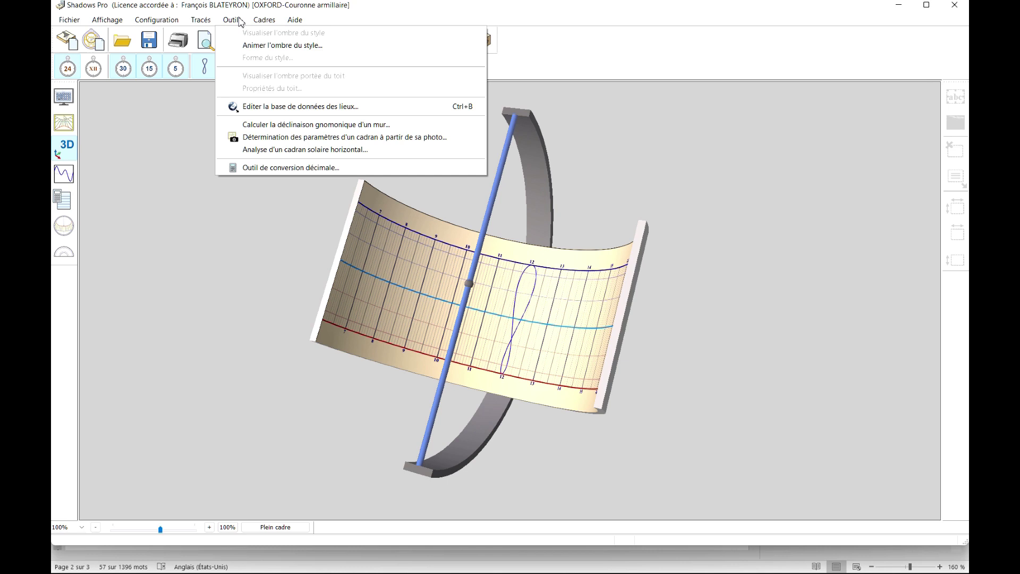
left_click(261, 46)
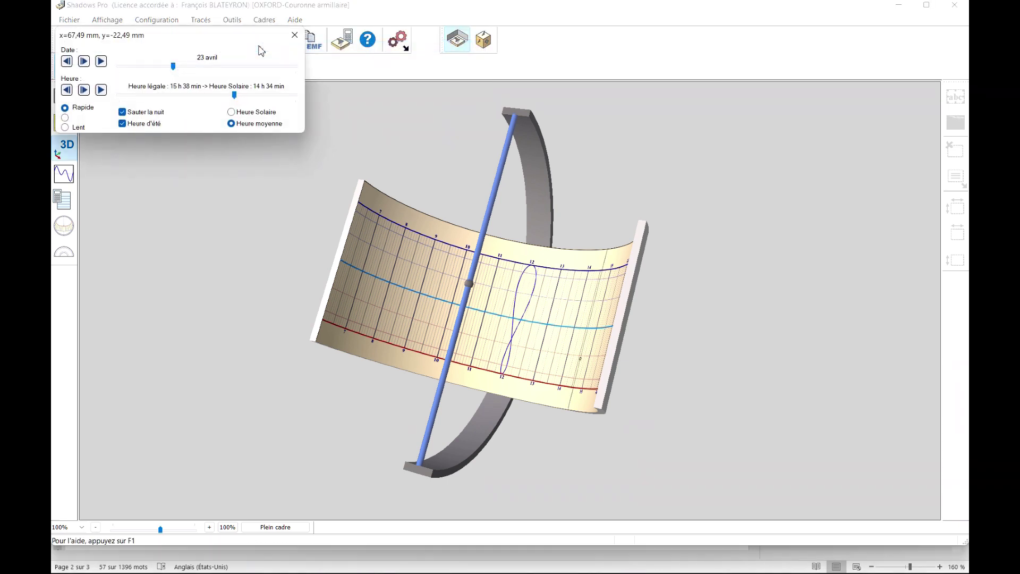
left_click(231, 112)
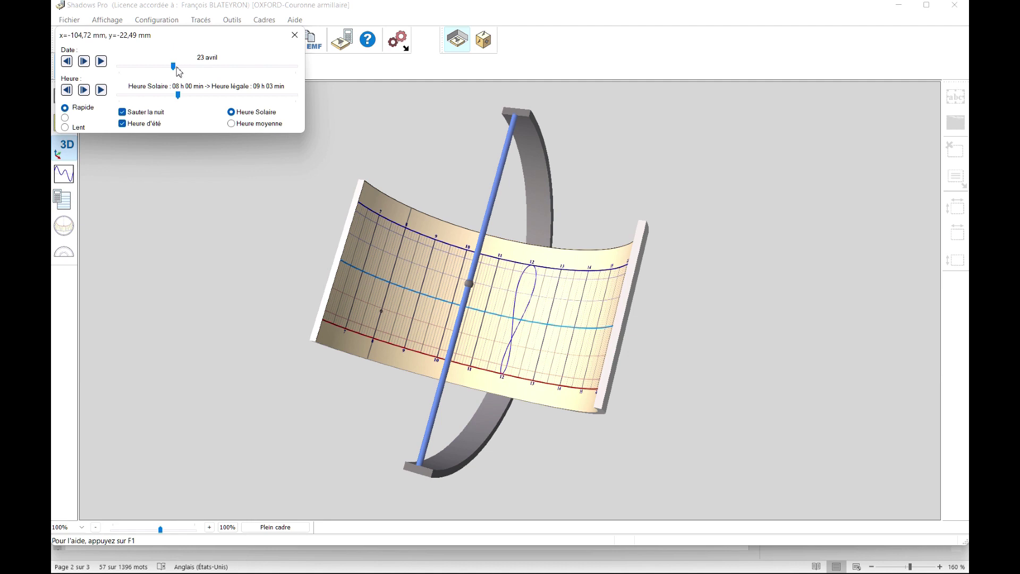
mouse_move(175, 70)
left_mouse_down()
mouse_move(133, 69)
mouse_move(171, 66)
left_mouse_up()
left_click(101, 89)
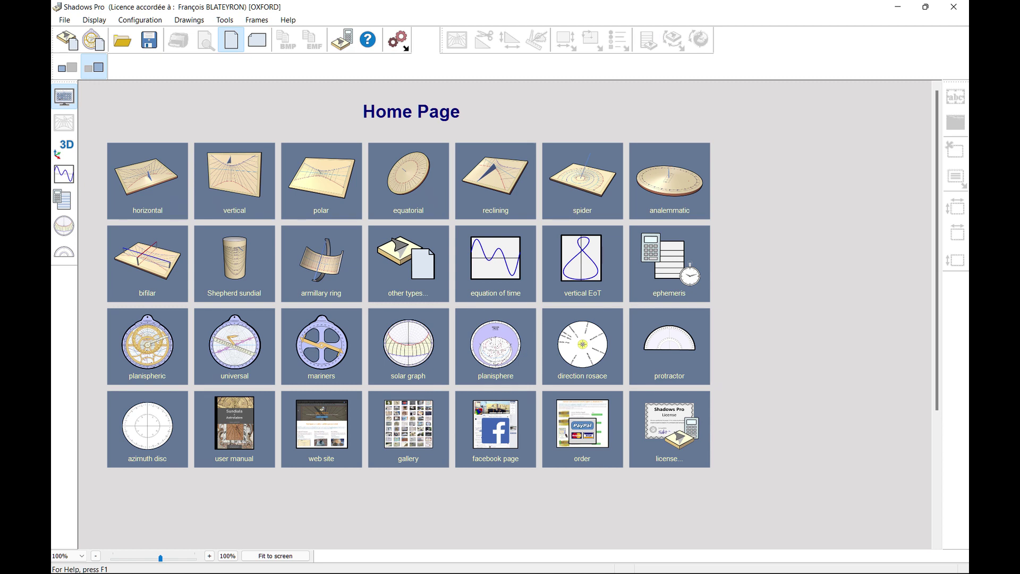
Open the evaluation license request from Help and enter the user's first and last name.
left_click(289, 20)
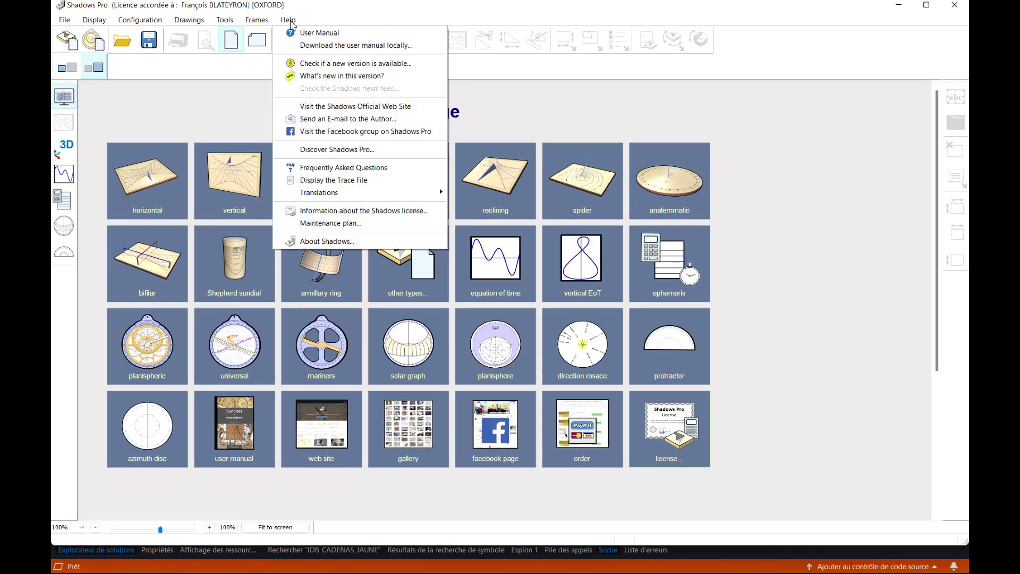
left_click(385, 150)
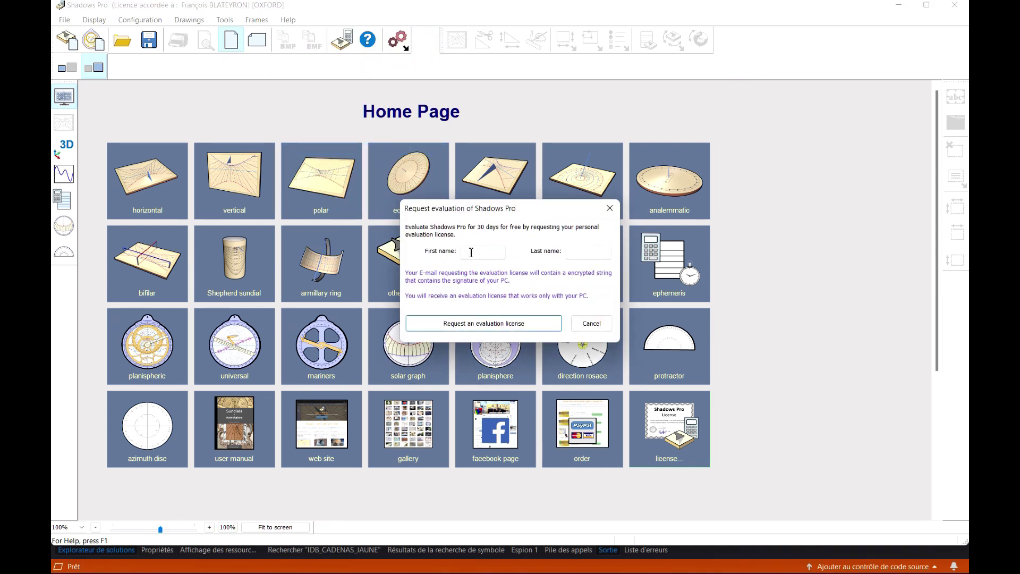
type("François")
key("Tab")
type("Blateyron")
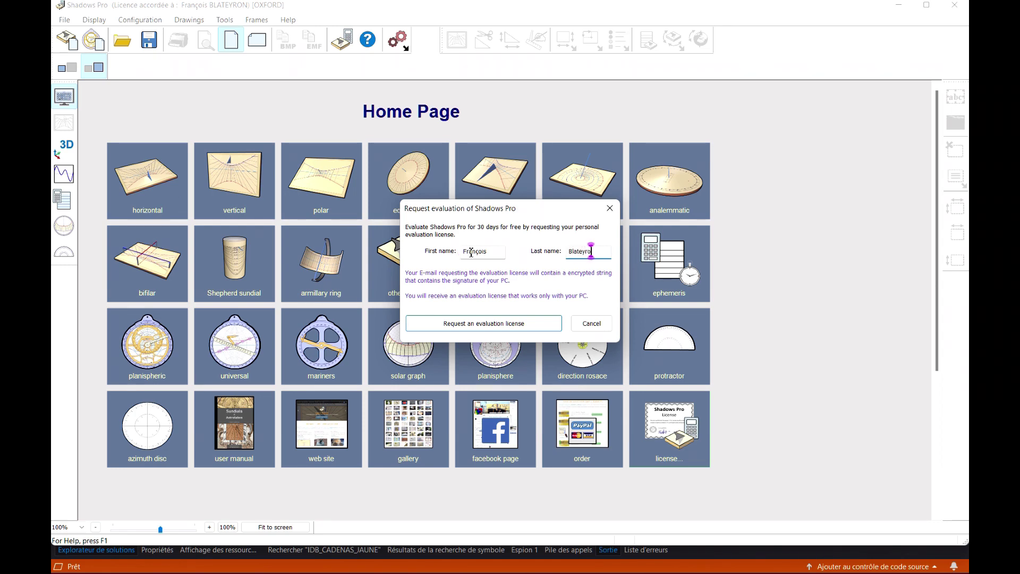